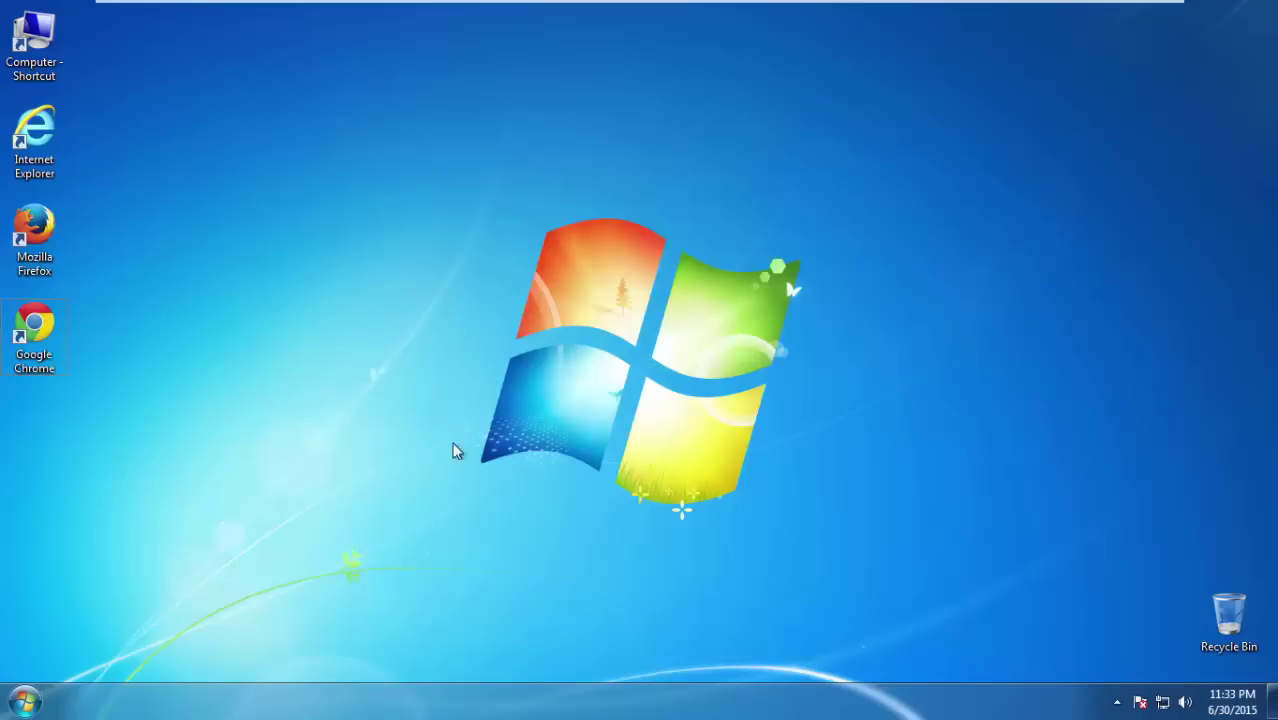
Open Control Panel's installed-programs list sorted by install date, newest first.
{"action": "left_click", "coordinate": [26, 701]}
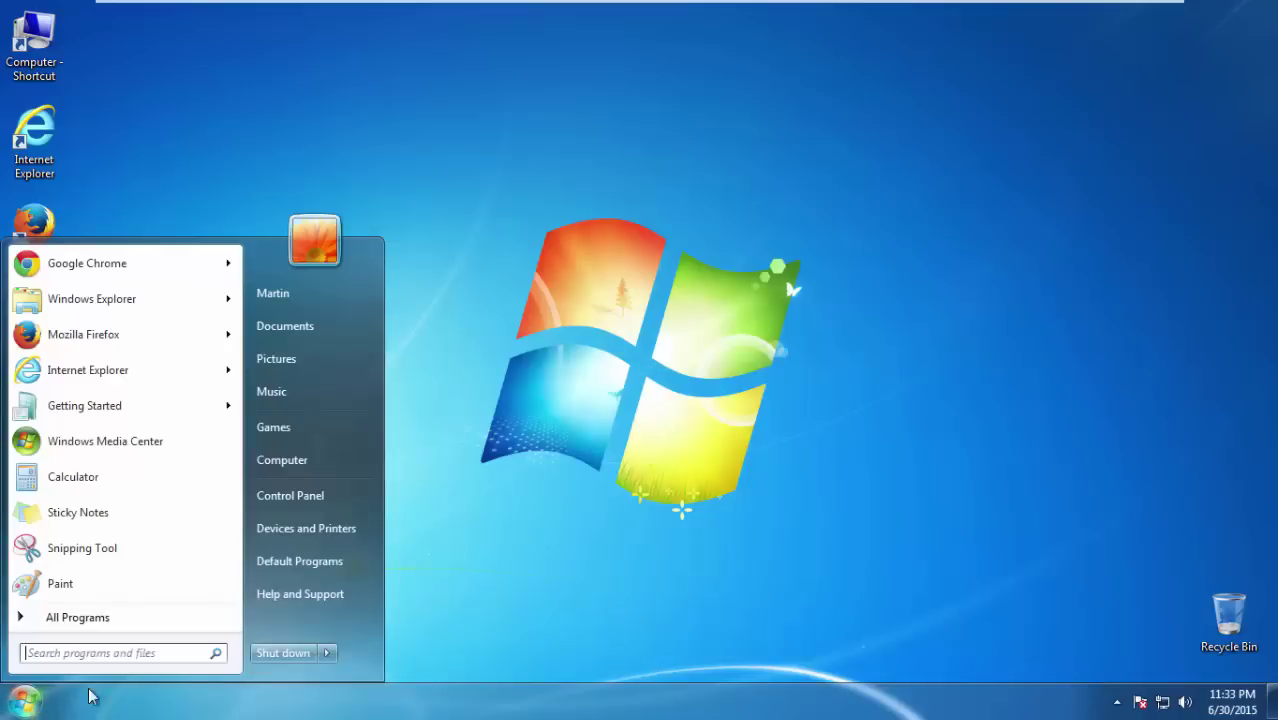
{"action": "left_click", "coordinate": [294, 495]}
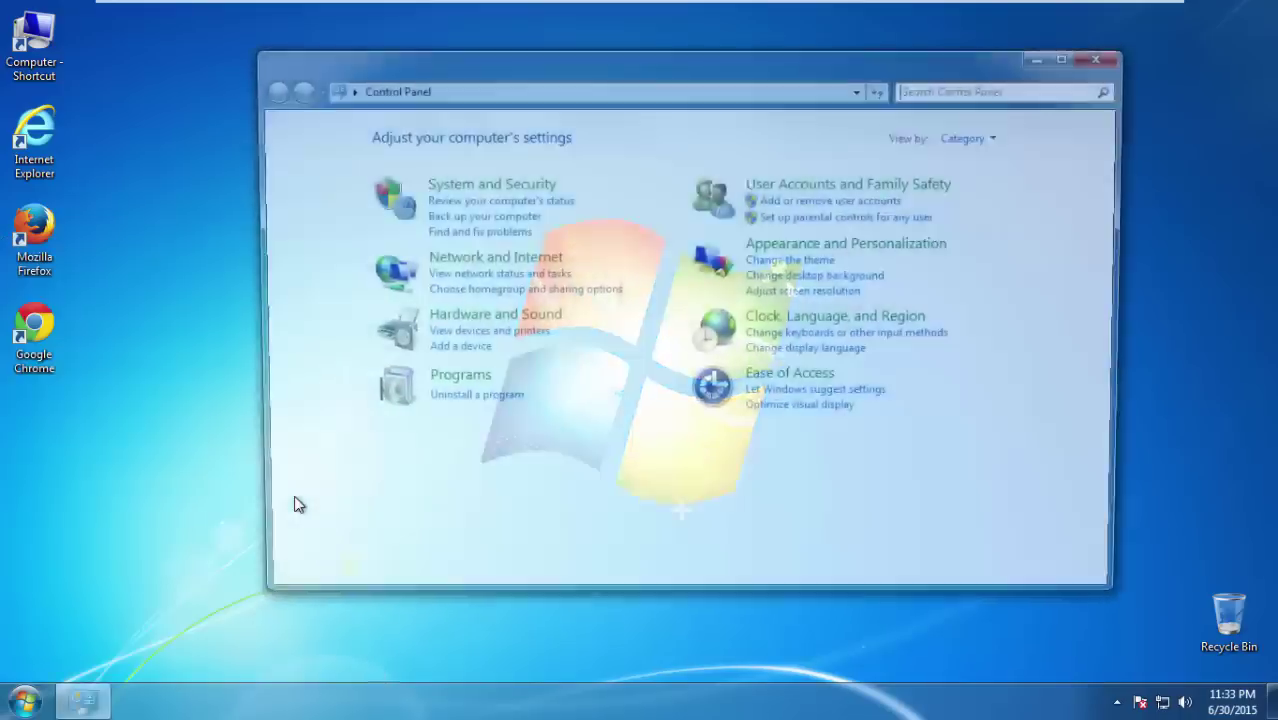
{"action": "left_click", "coordinate": [445, 404]}
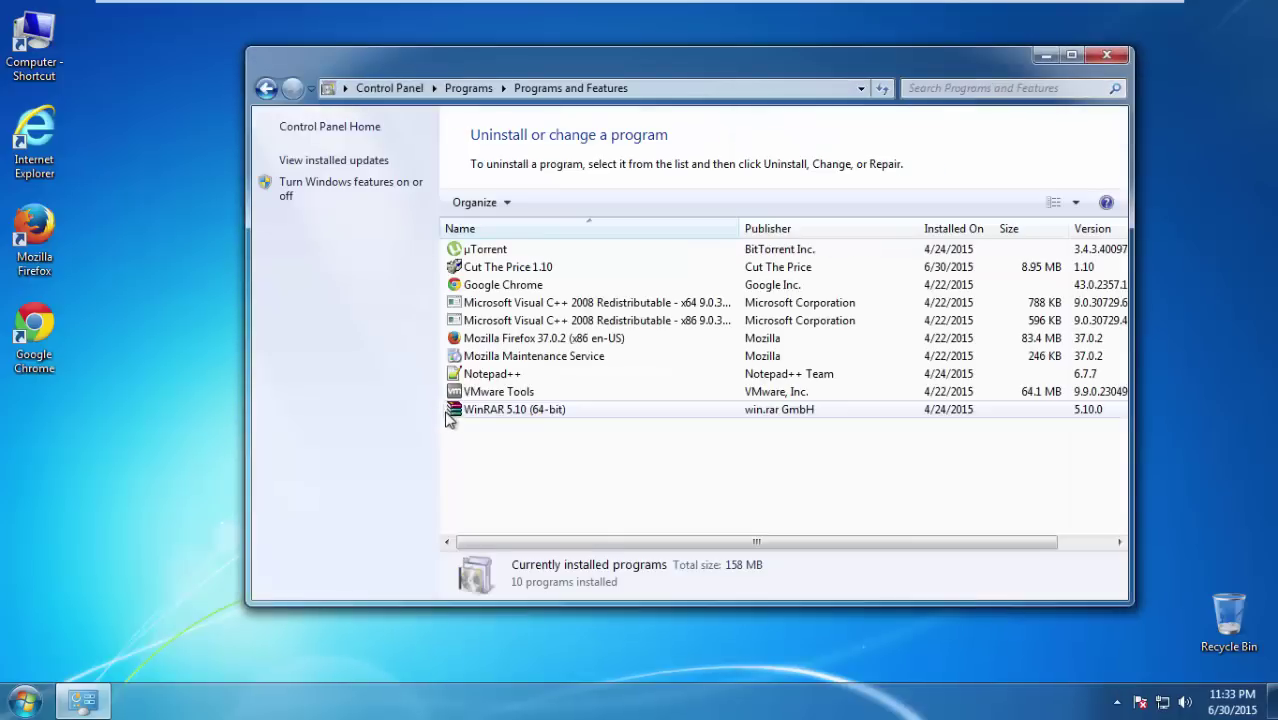
{"action": "left_click", "coordinate": [950, 229]}
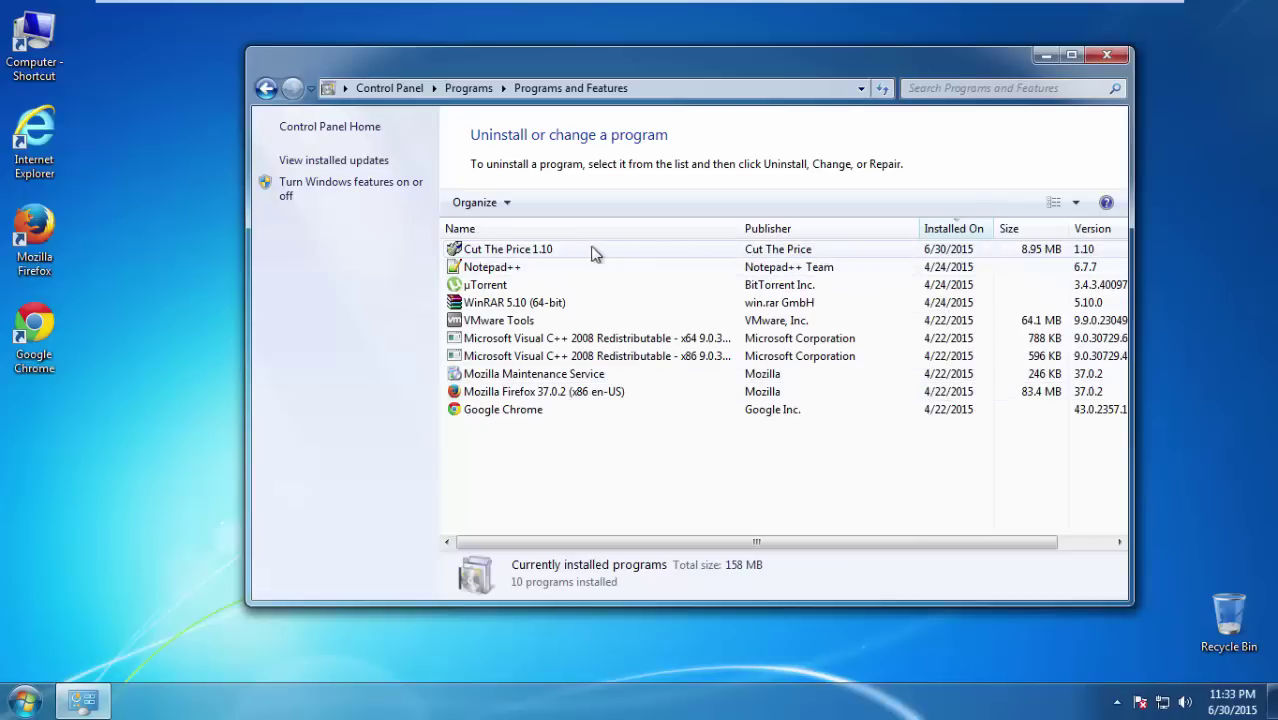
Uninstall Cut The Price 1.10 and finish the uninstall wizard.
{"action": "left_click", "coordinate": [522, 254]}
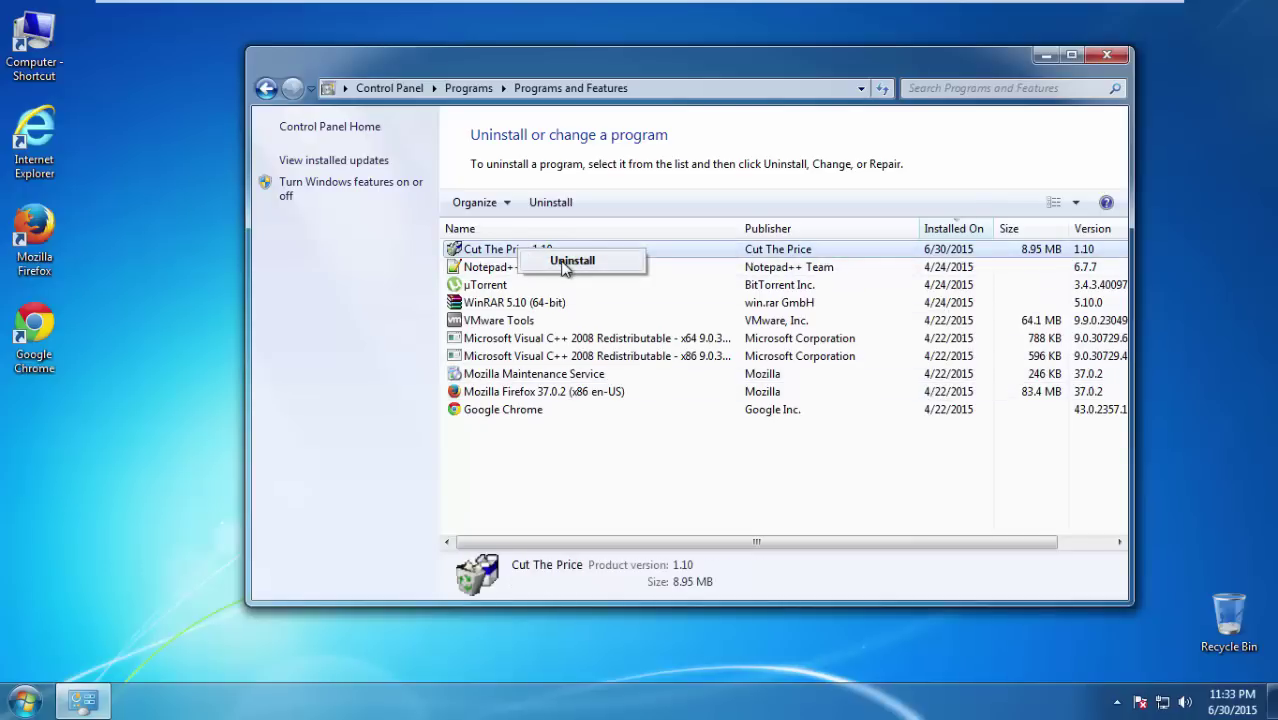
{"action": "left_click", "coordinate": [566, 264]}
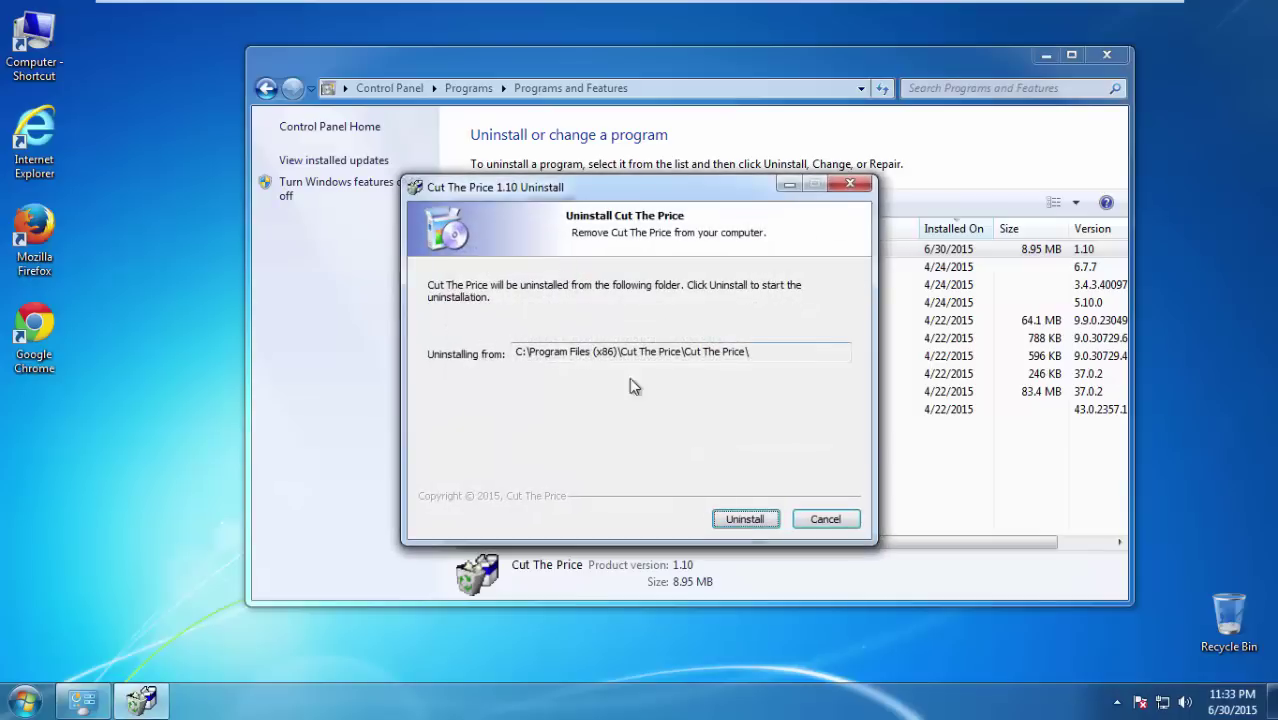
{"action": "left_click", "coordinate": [725, 520]}
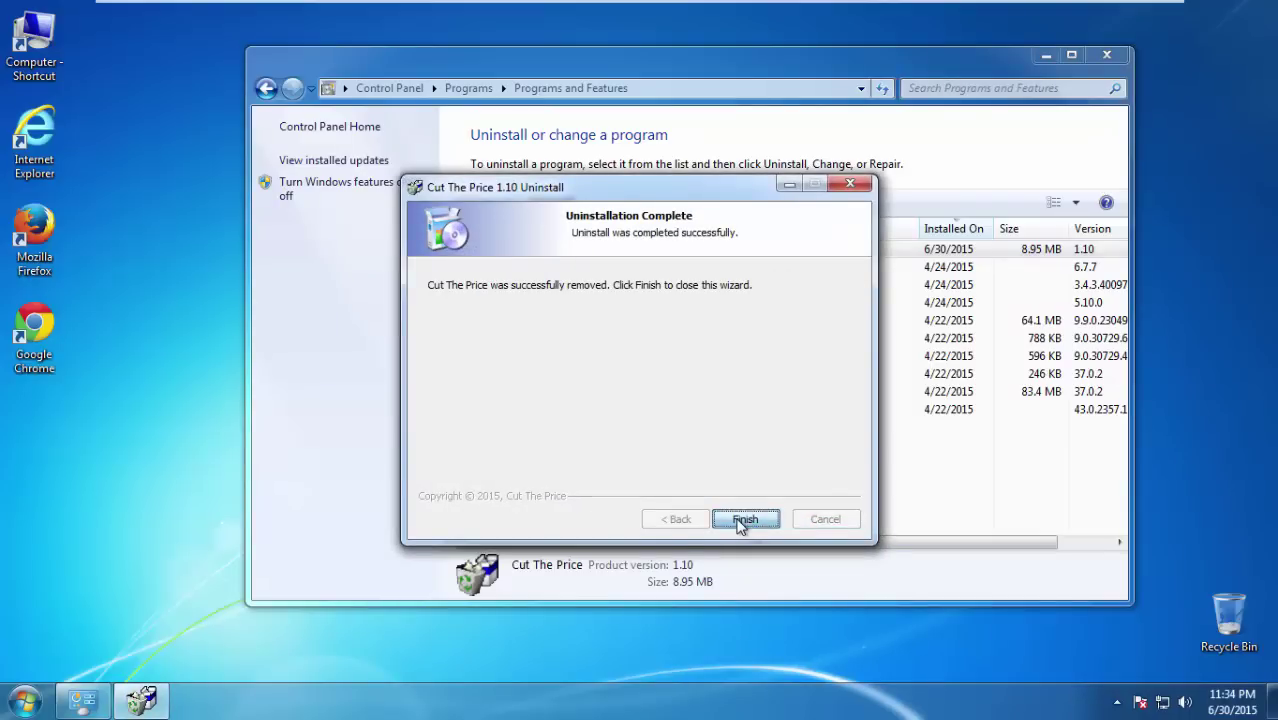
{"action": "left_click", "coordinate": [745, 519]}
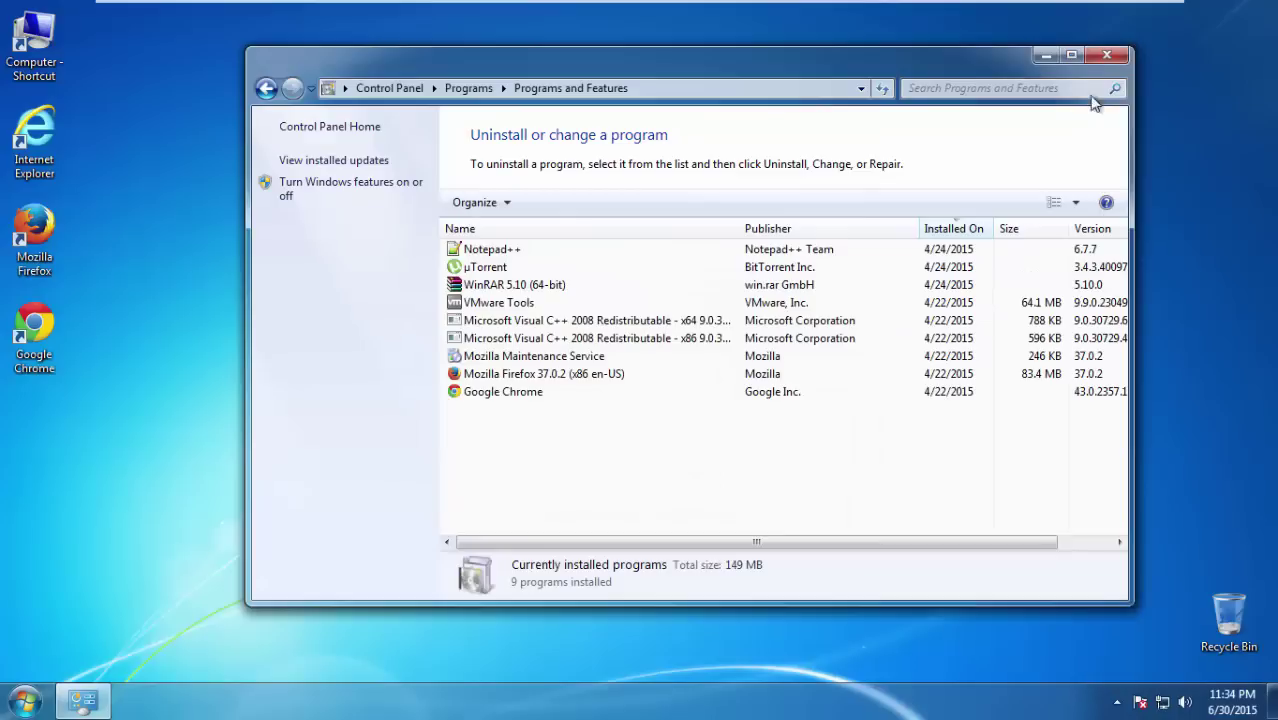
Close Programs and Features, restart Windows, and boot into Safe Mode from the F8 menu.
{"action": "left_click", "coordinate": [1106, 58]}
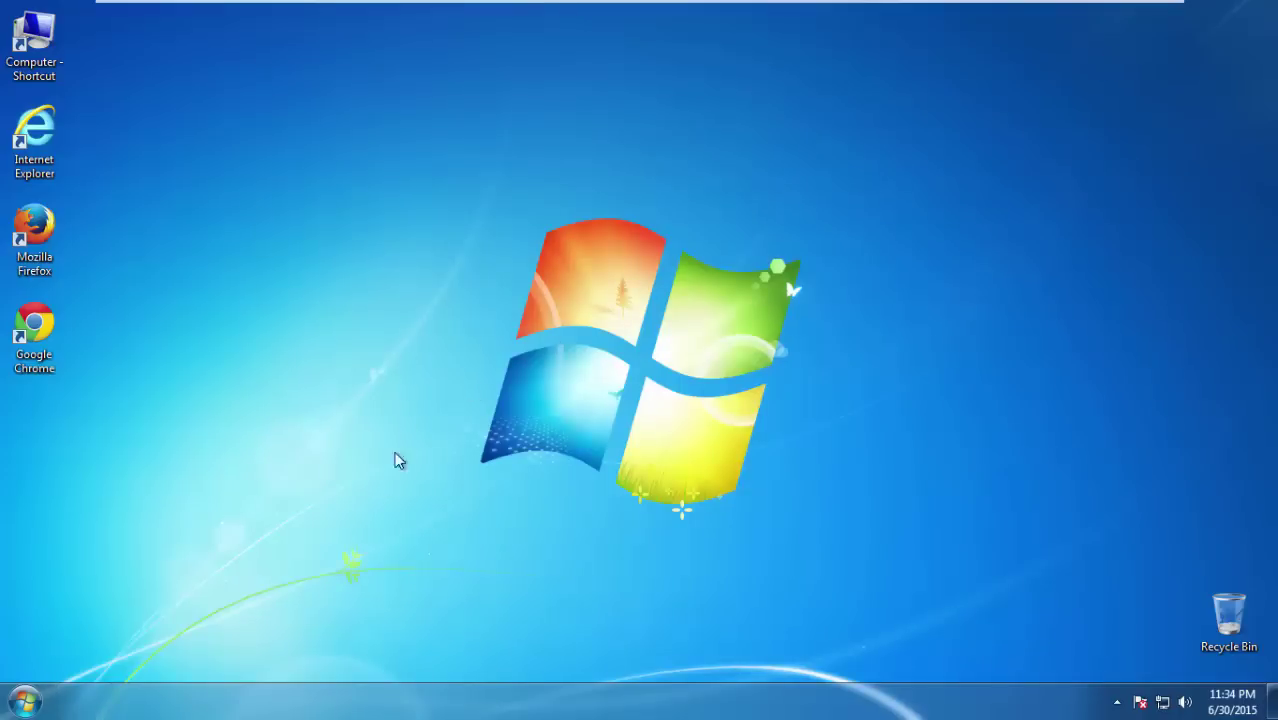
{"action": "left_click", "coordinate": [24, 701]}
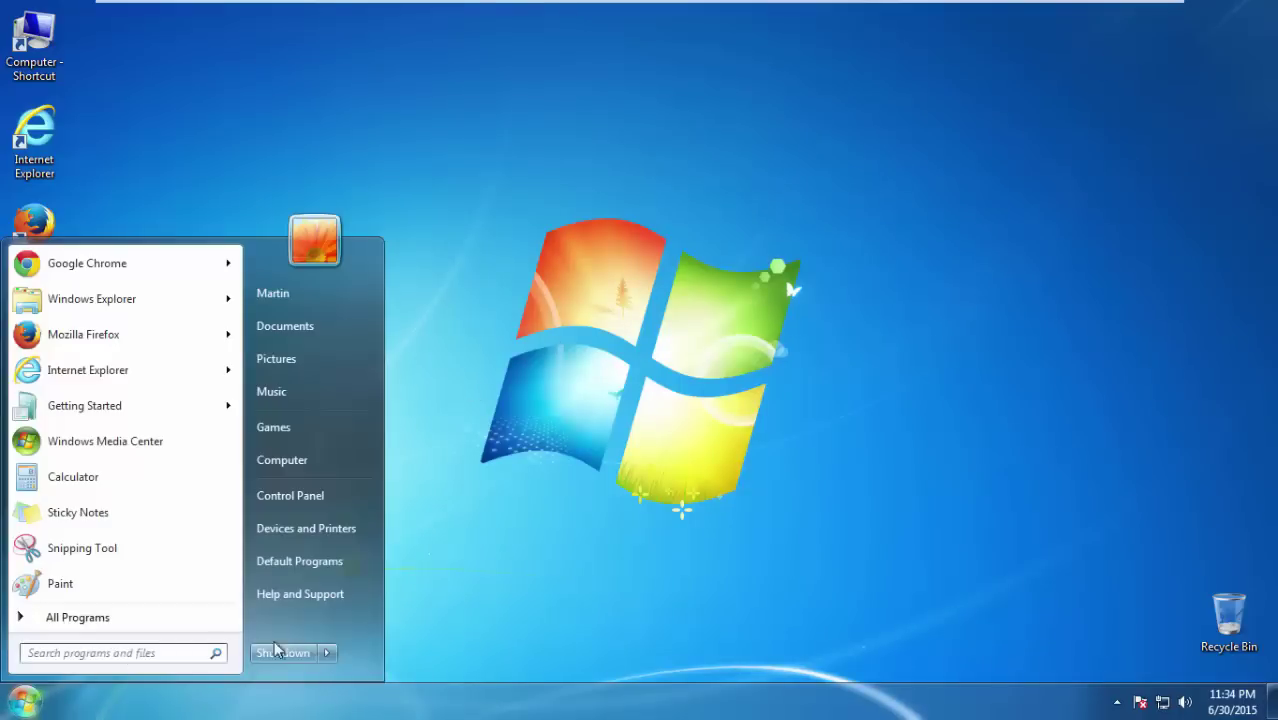
{"action": "left_click", "coordinate": [327, 652]}
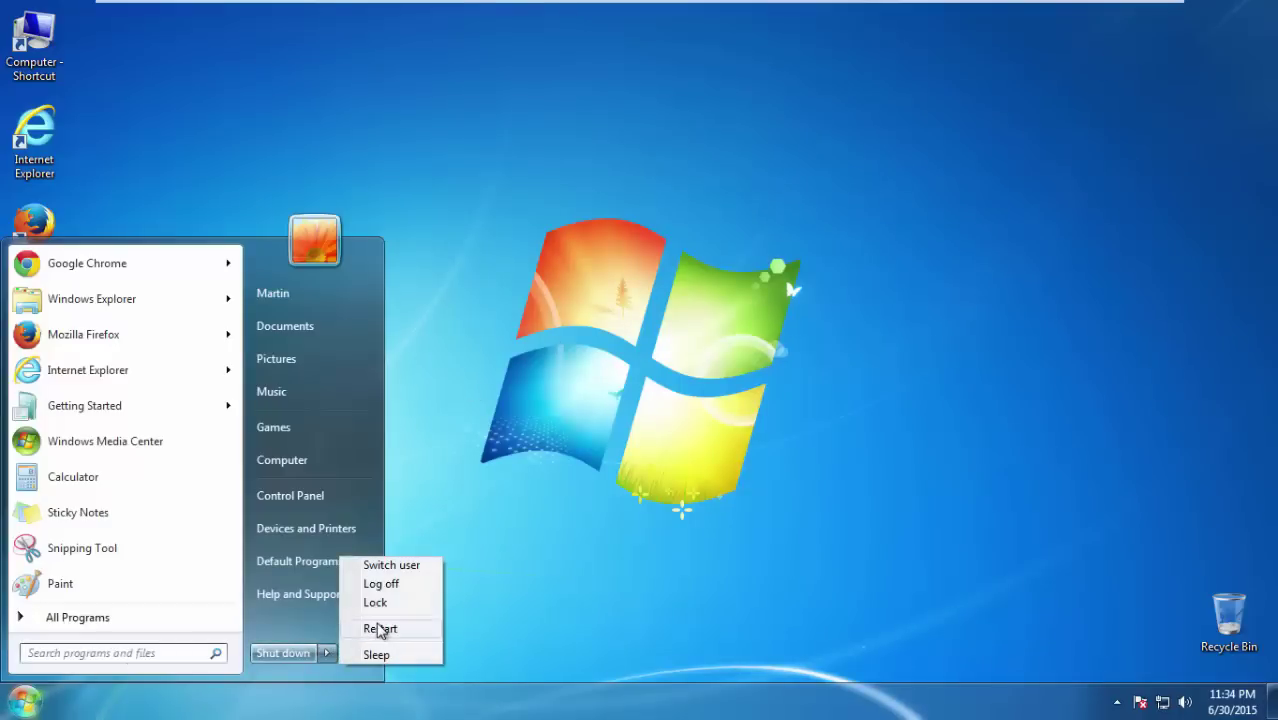
{"action": "left_click", "coordinate": [380, 626]}
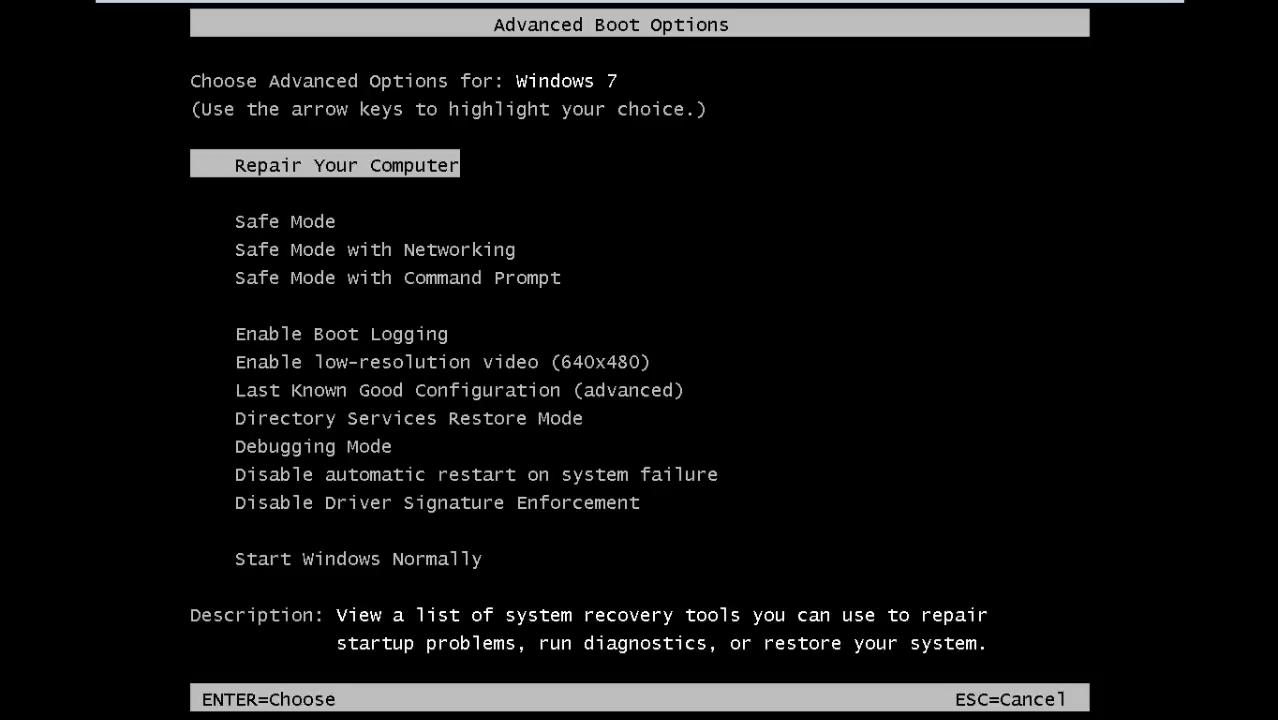
{"action": "key", "text": "Down"}
{"action": "key", "text": "Return"}
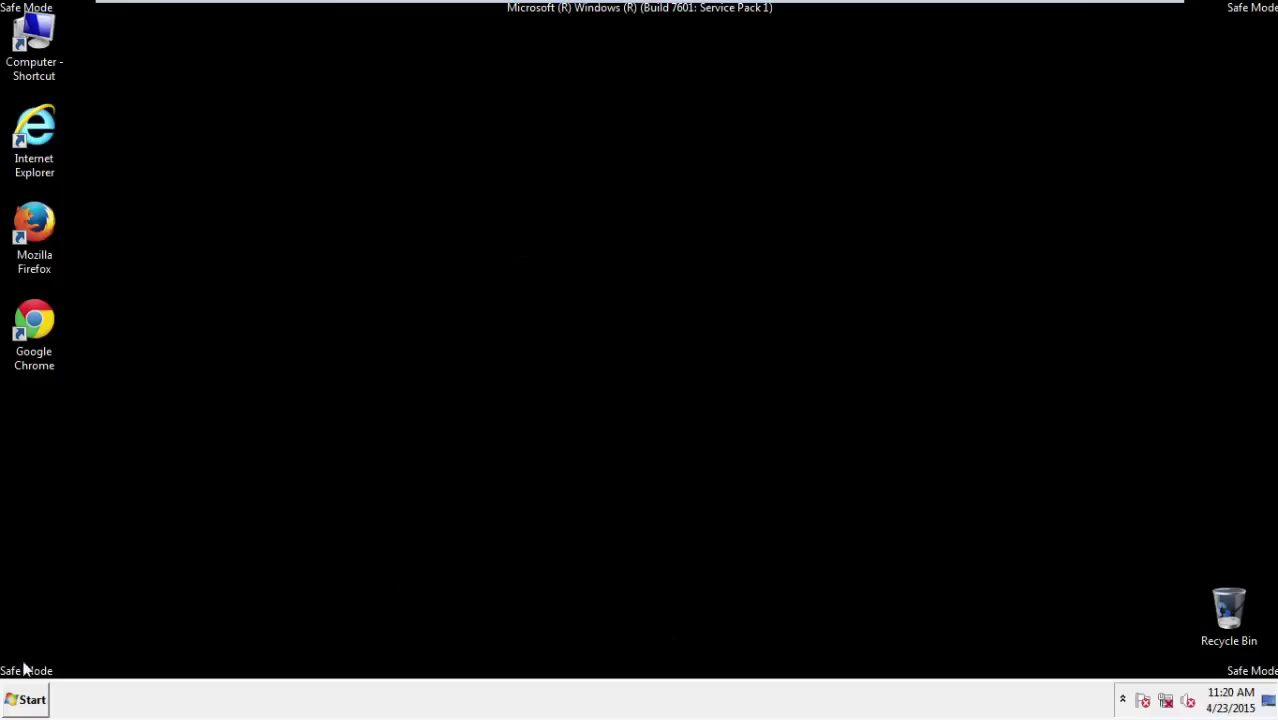
Launch Registry Editor with regedit from the Start menu.
{"action": "left_click", "coordinate": [23, 700]}
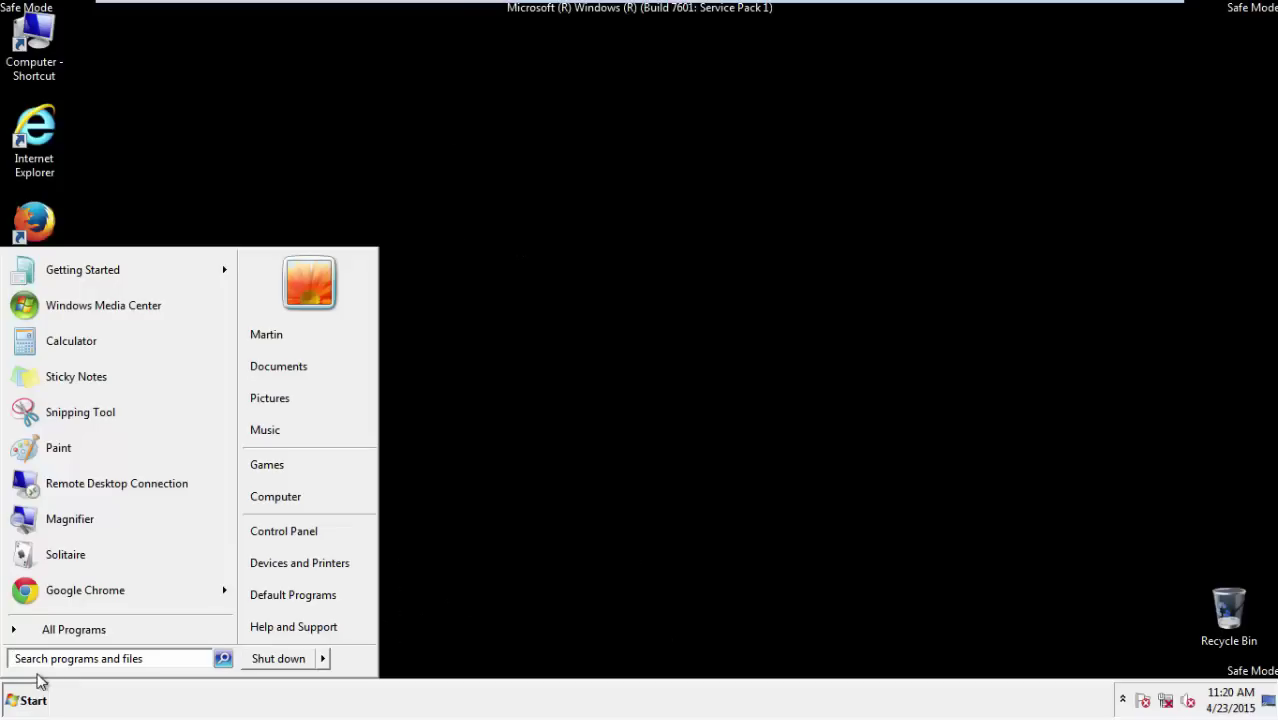
{"action": "type", "text": "r"}
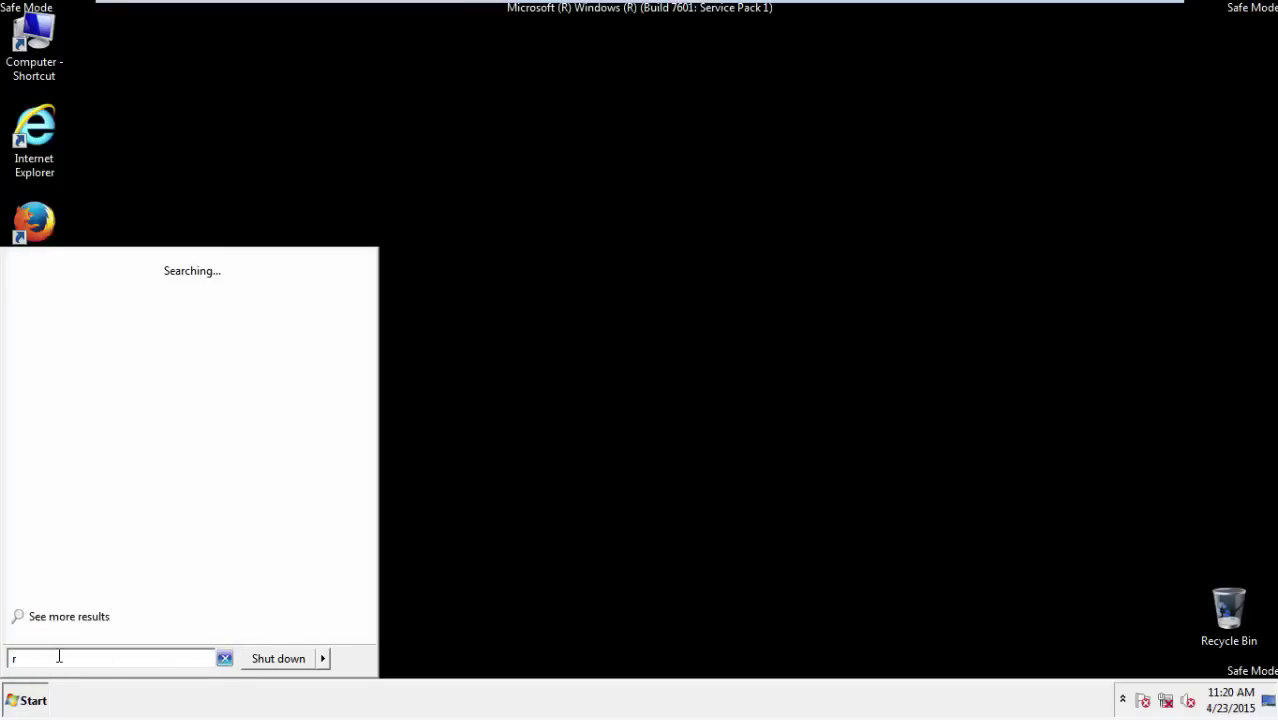
{"action": "type", "text": "egedit"}
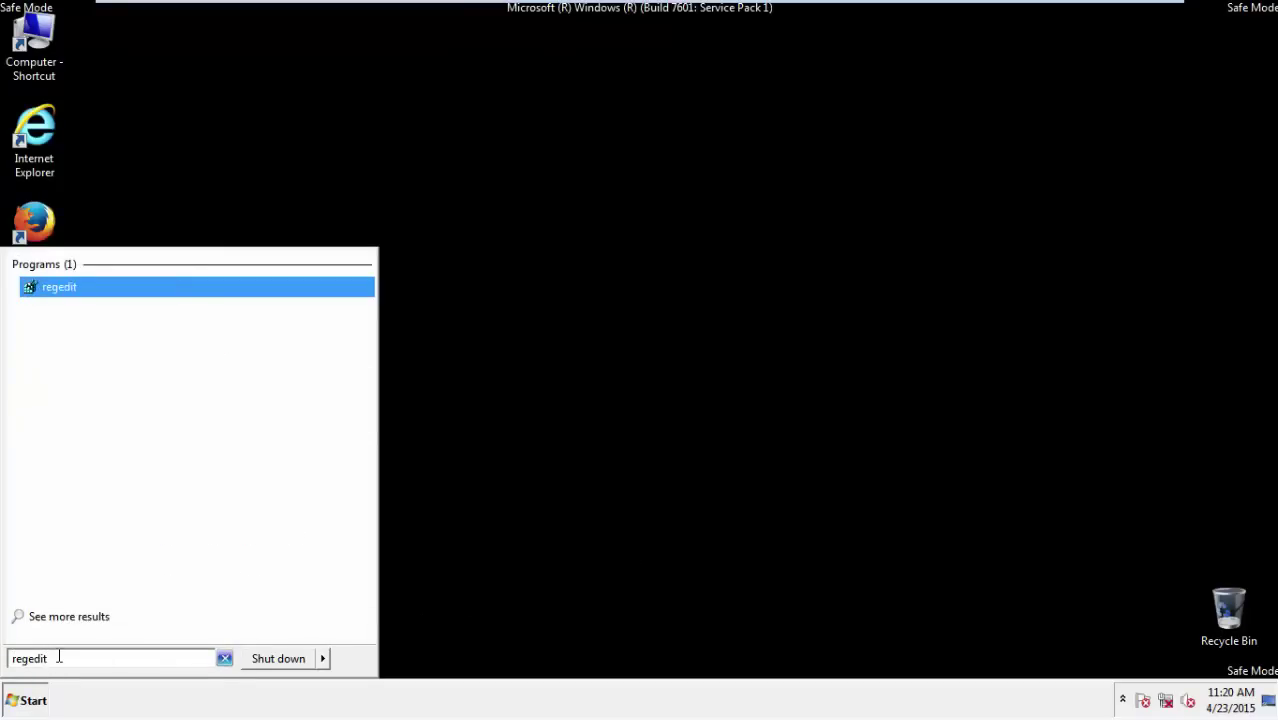
{"action": "key", "text": "Return"}
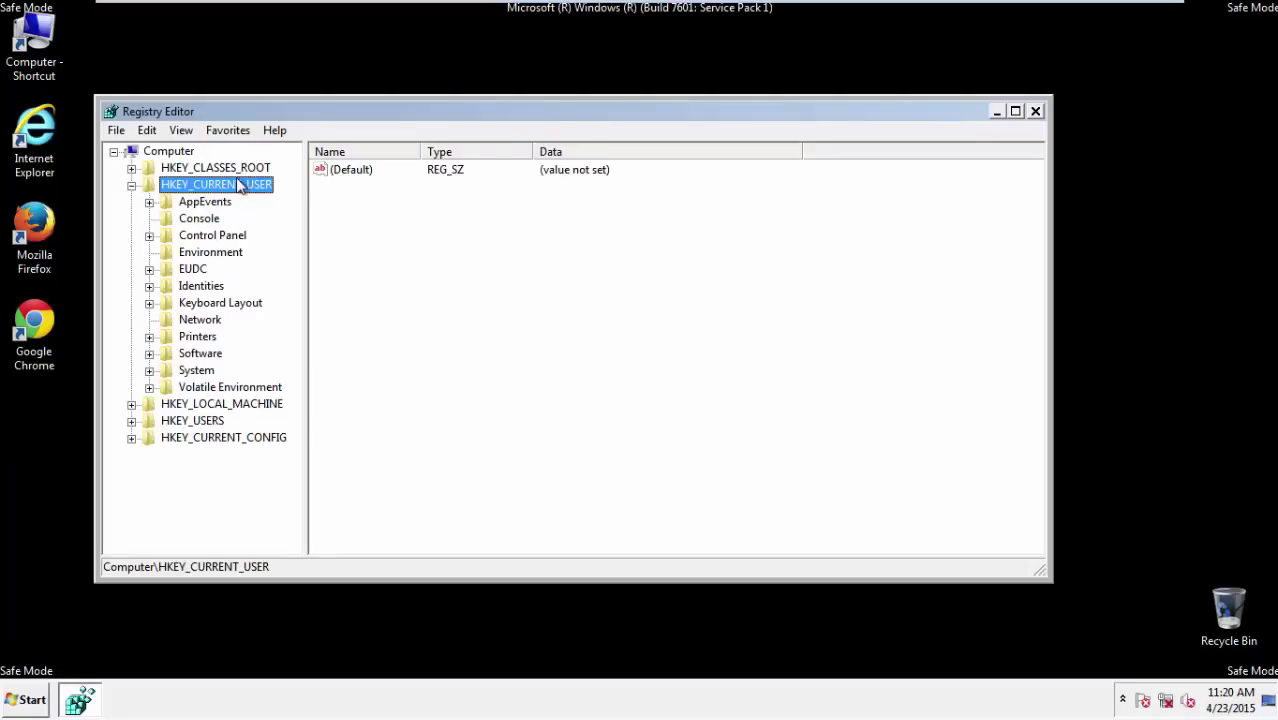
Navigate to HKEY_CURRENT_USER\Software\Microsoft\Internet Explorer\Main to show its values.
{"action": "left_click", "coordinate": [131, 186]}
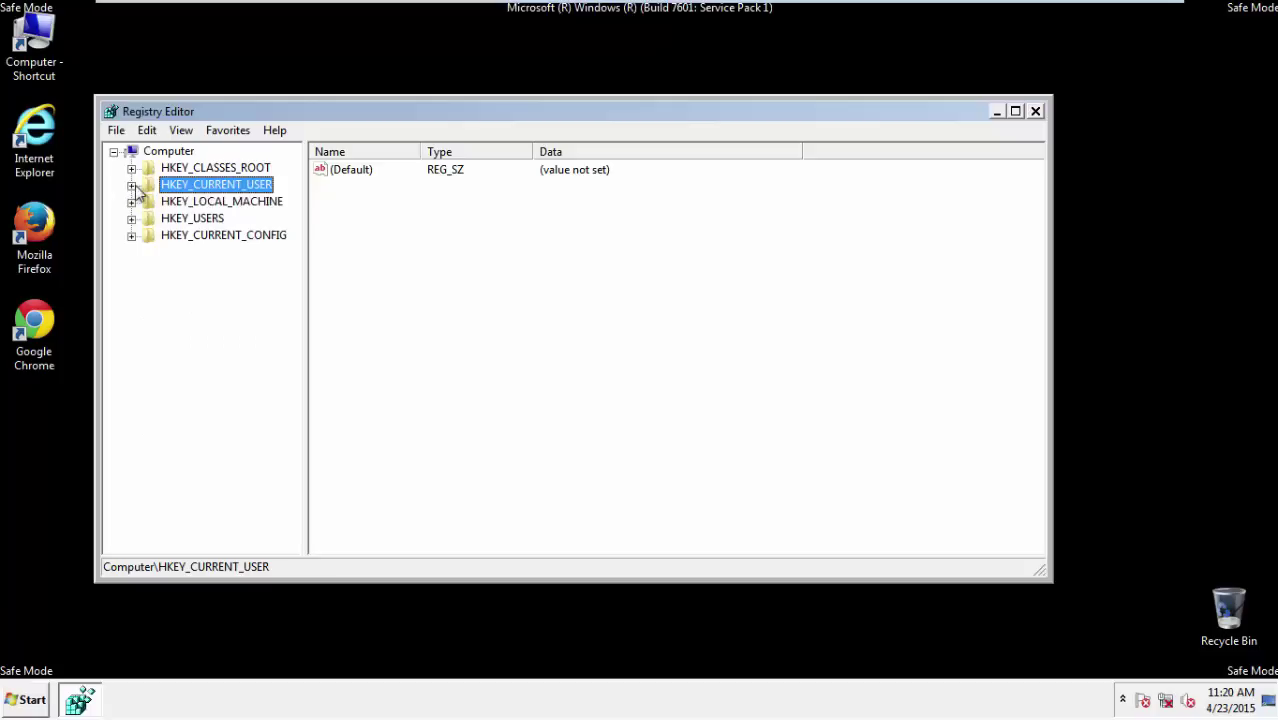
{"action": "double_click", "coordinate": [210, 186]}
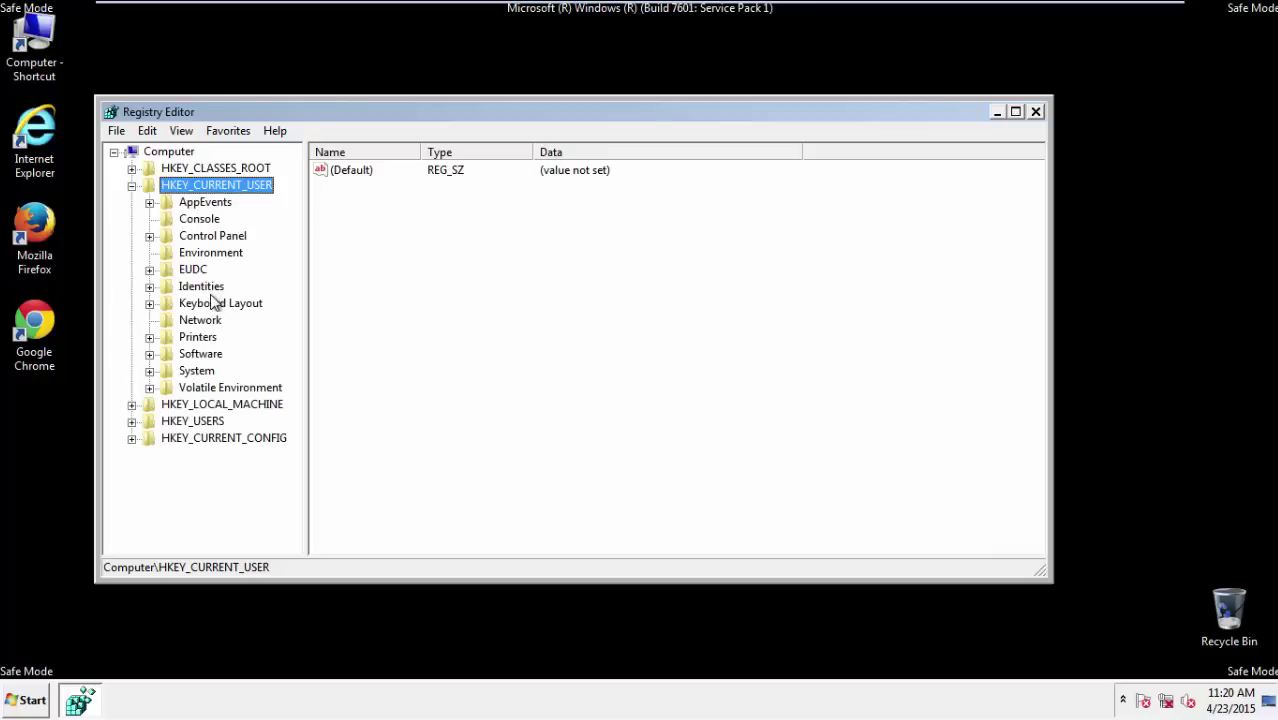
{"action": "double_click", "coordinate": [203, 355]}
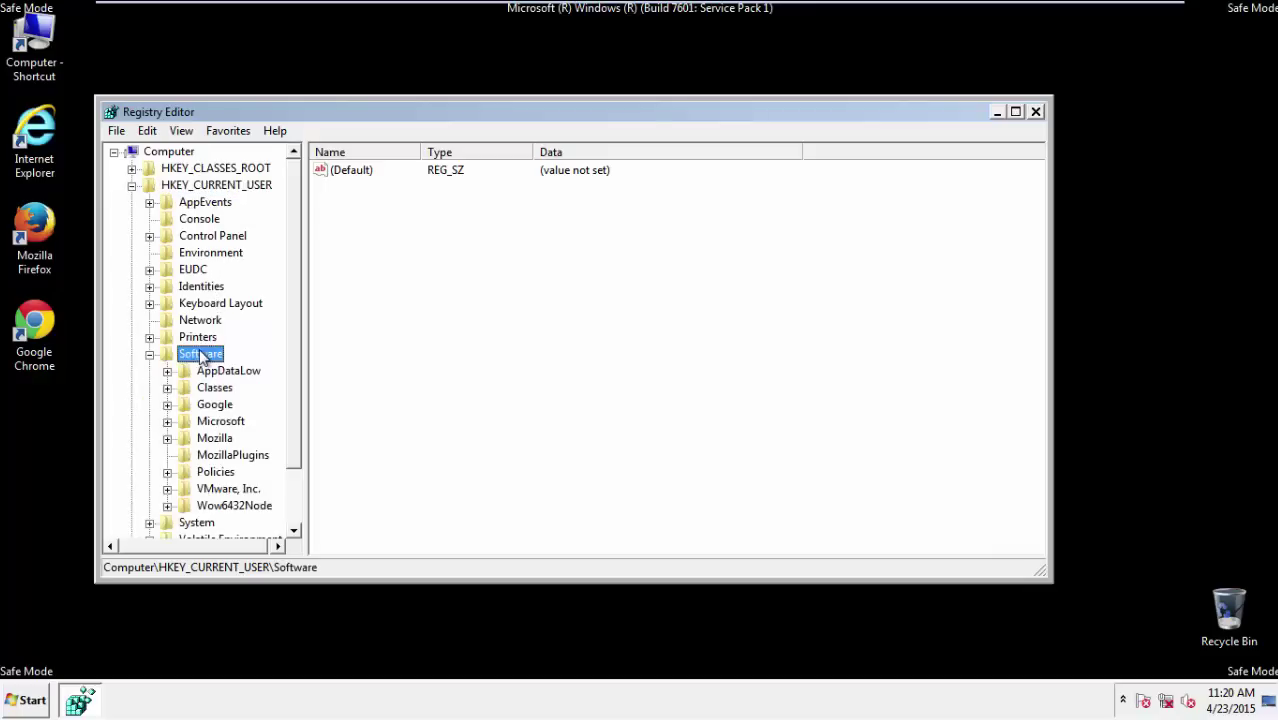
{"action": "double_click", "coordinate": [210, 423]}
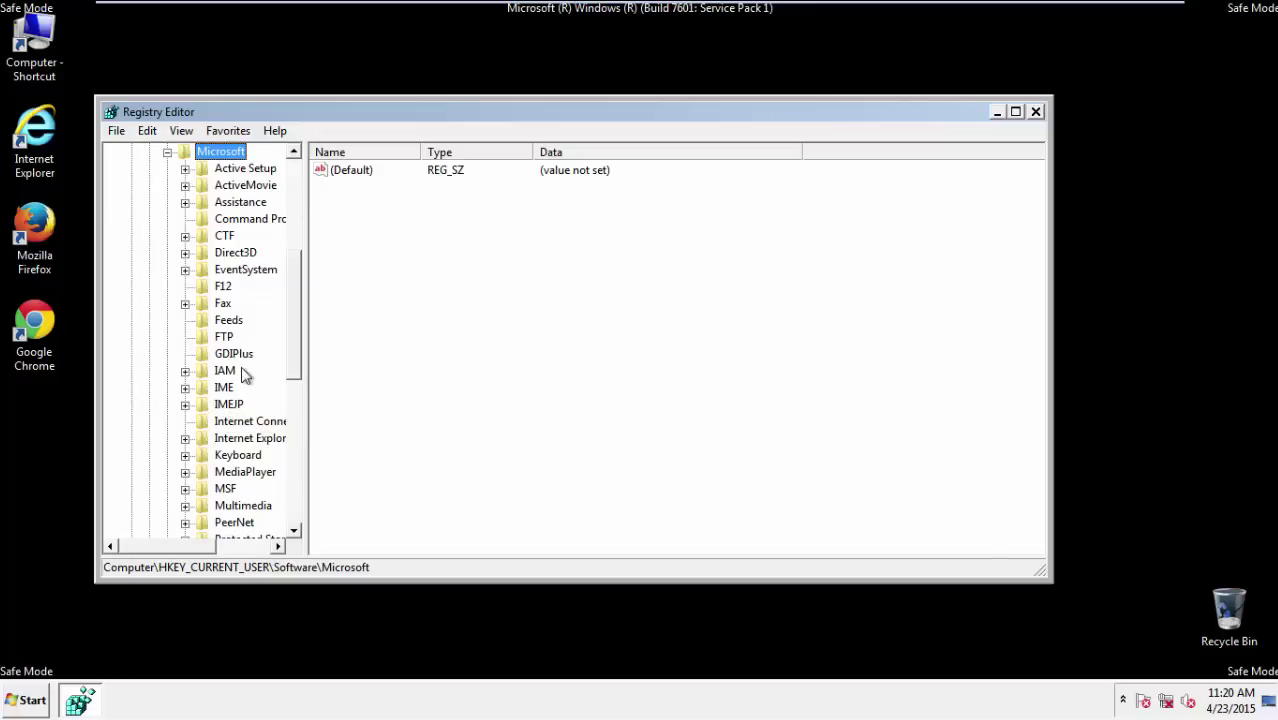
{"action": "double_click", "coordinate": [238, 440]}
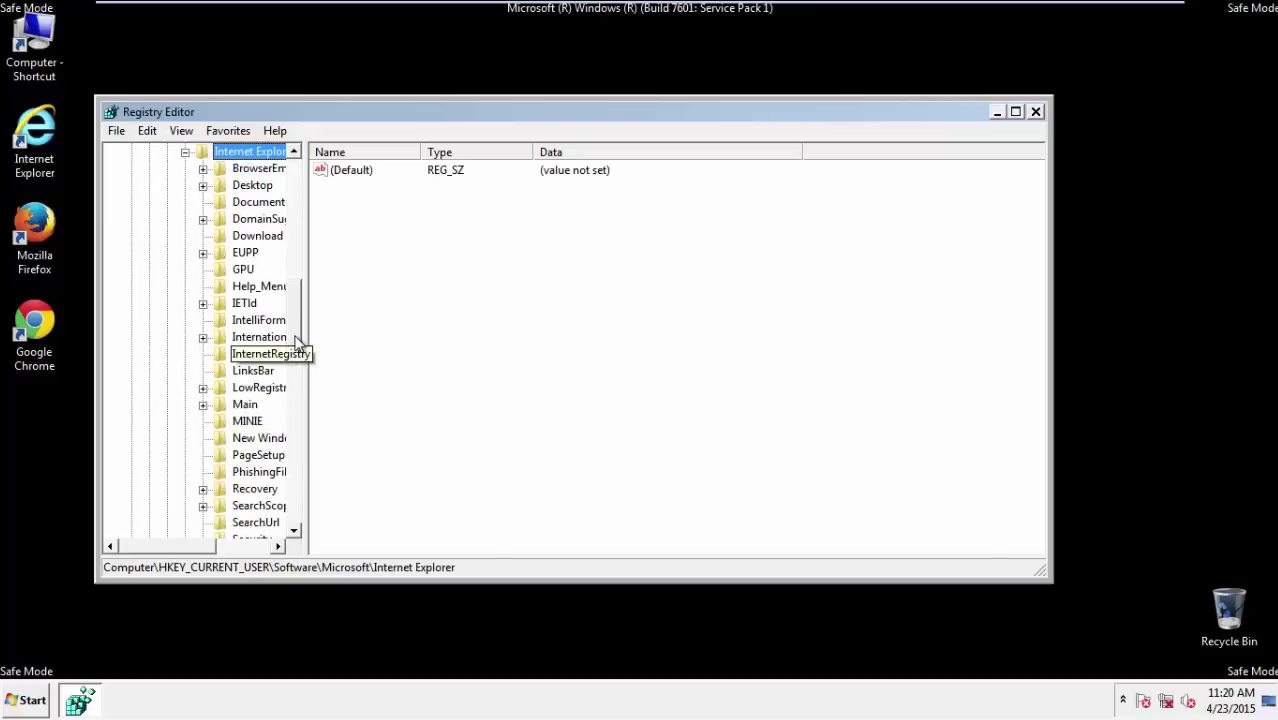
{"action": "scroll", "coordinate": [297, 342], "scroll_direction": "down", "scroll_amount": 2}
{"action": "double_click", "coordinate": [245, 305]}
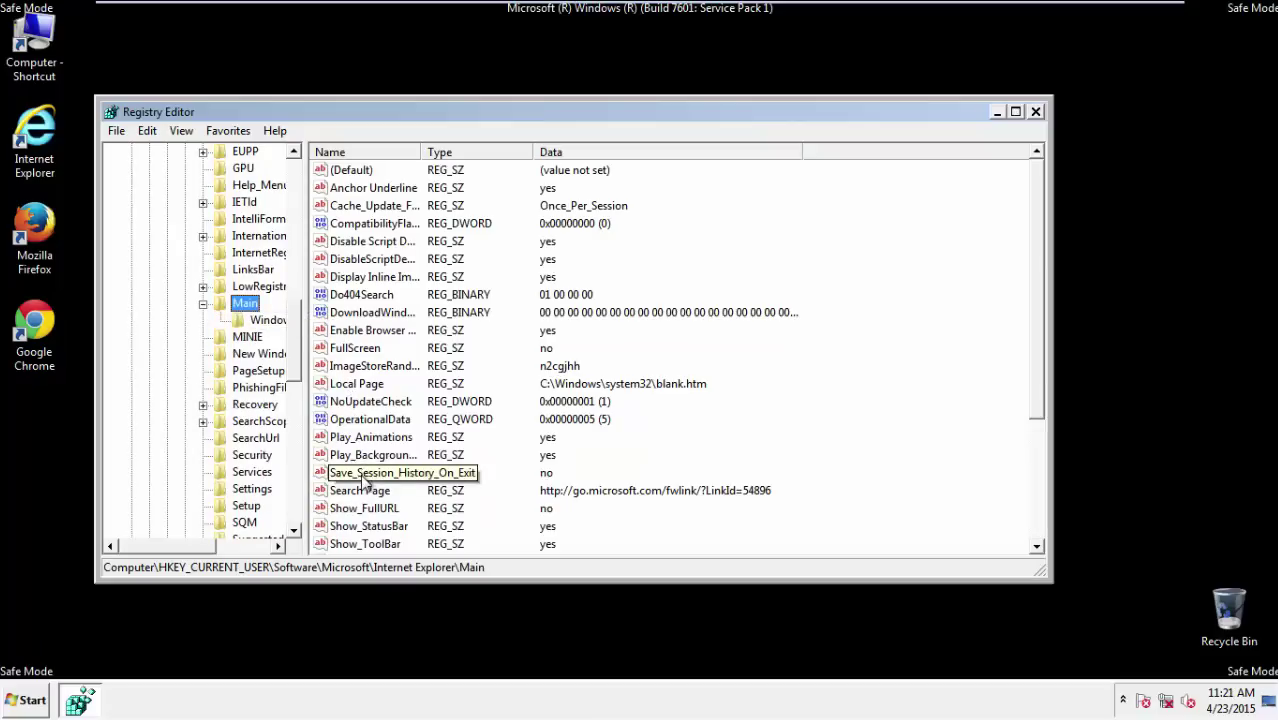
{"action": "scroll", "coordinate": [363, 483], "scroll_direction": "down", "scroll_amount": 3}
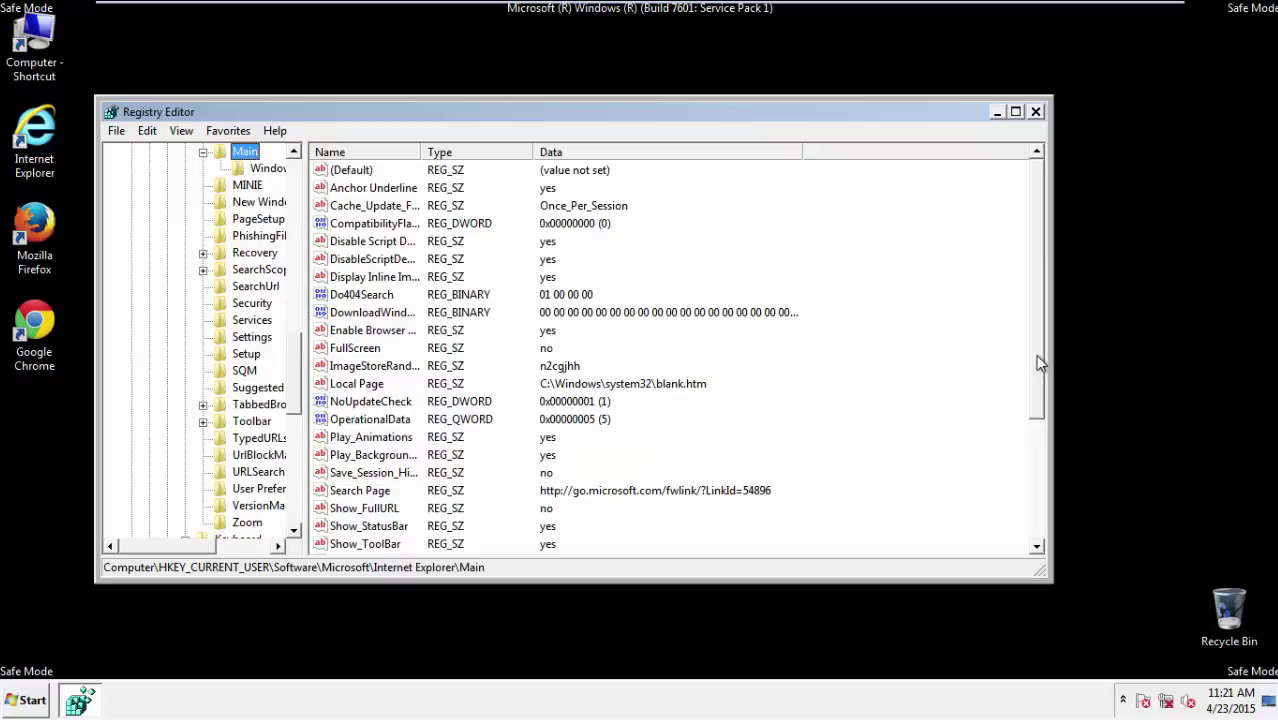
{"action": "left_click_drag", "start_coordinate": [1040, 363], "coordinate": [1030, 482]}
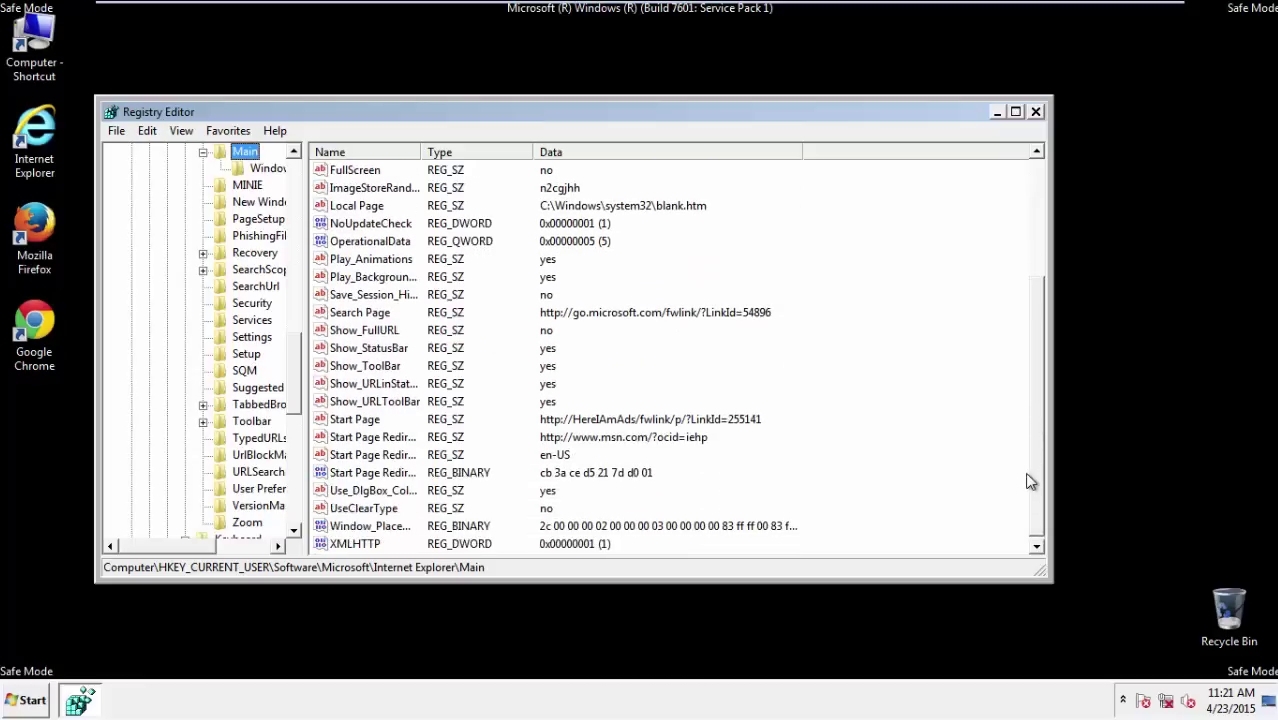
Delete the hijacked Start Page value and confirm the deletion.
{"action": "left_click", "coordinate": [370, 420]}
{"action": "right_click", "coordinate": [340, 426]}
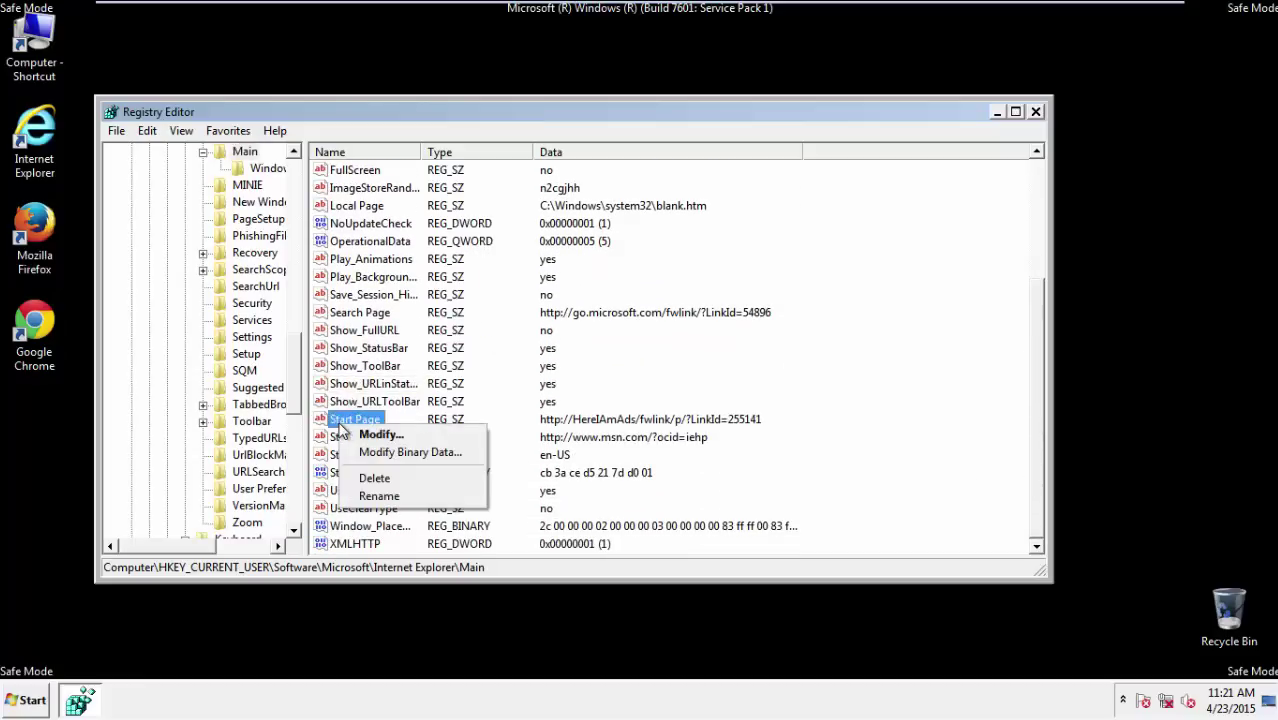
{"action": "left_click", "coordinate": [372, 478]}
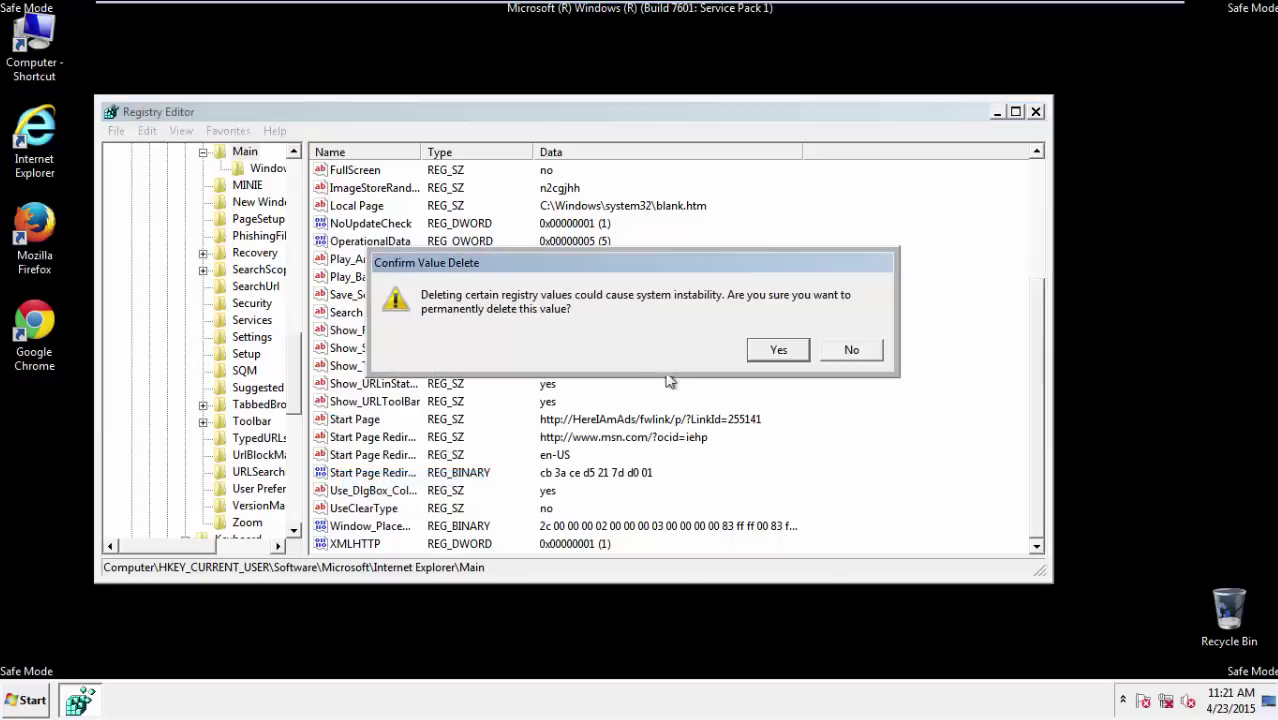
{"action": "left_click", "coordinate": [772, 349]}
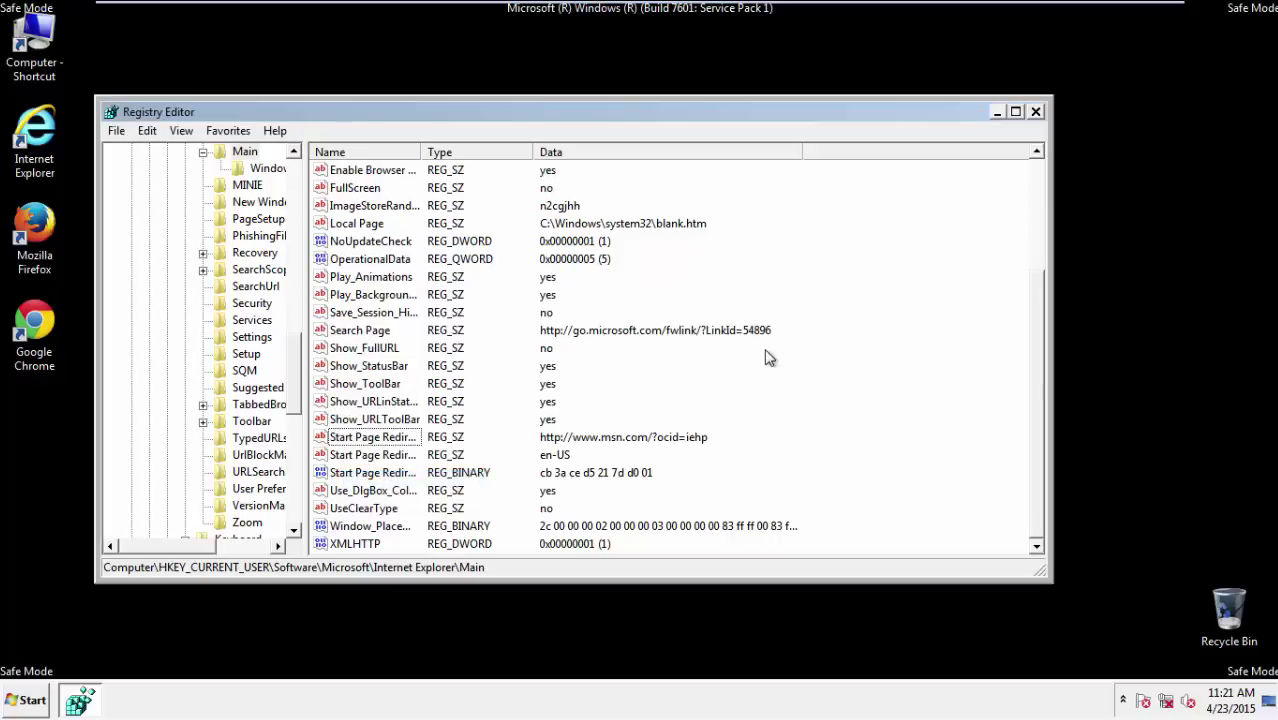
Close Registry Editor, launch Firefox without making it default, and show the Menu Bar.
{"action": "left_click", "coordinate": [1035, 113]}
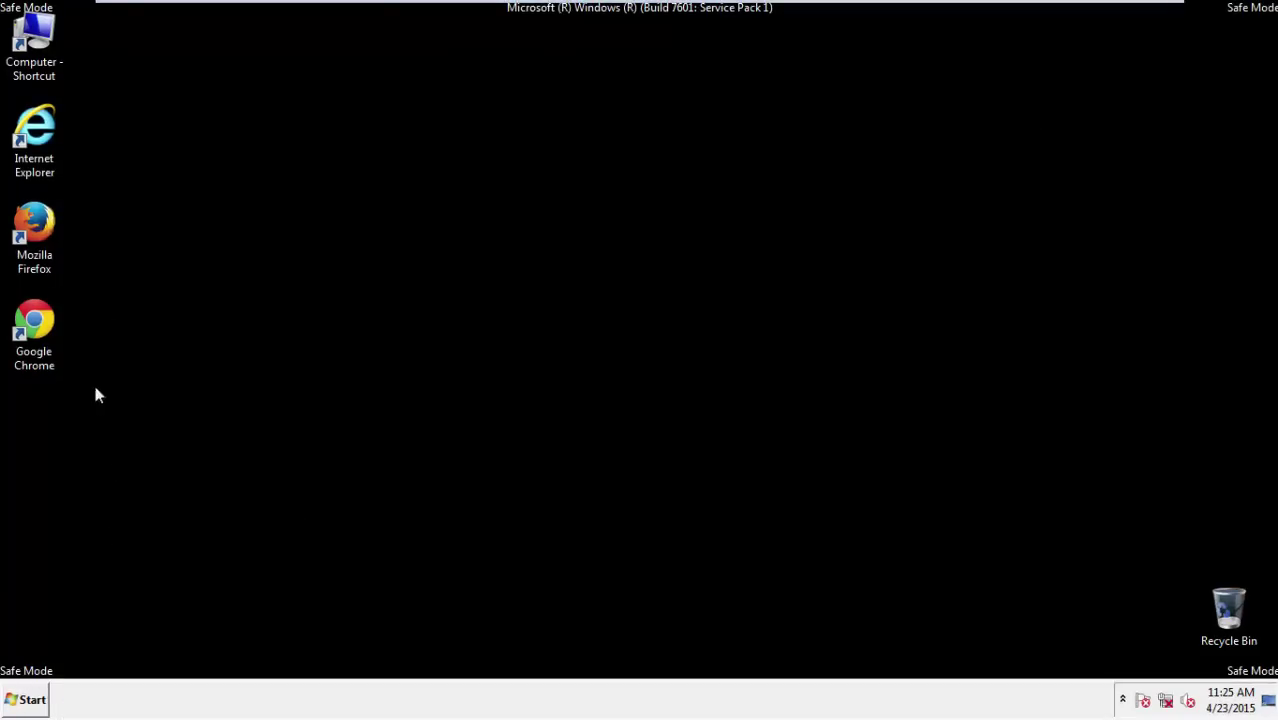
{"action": "double_click", "coordinate": [45, 235]}
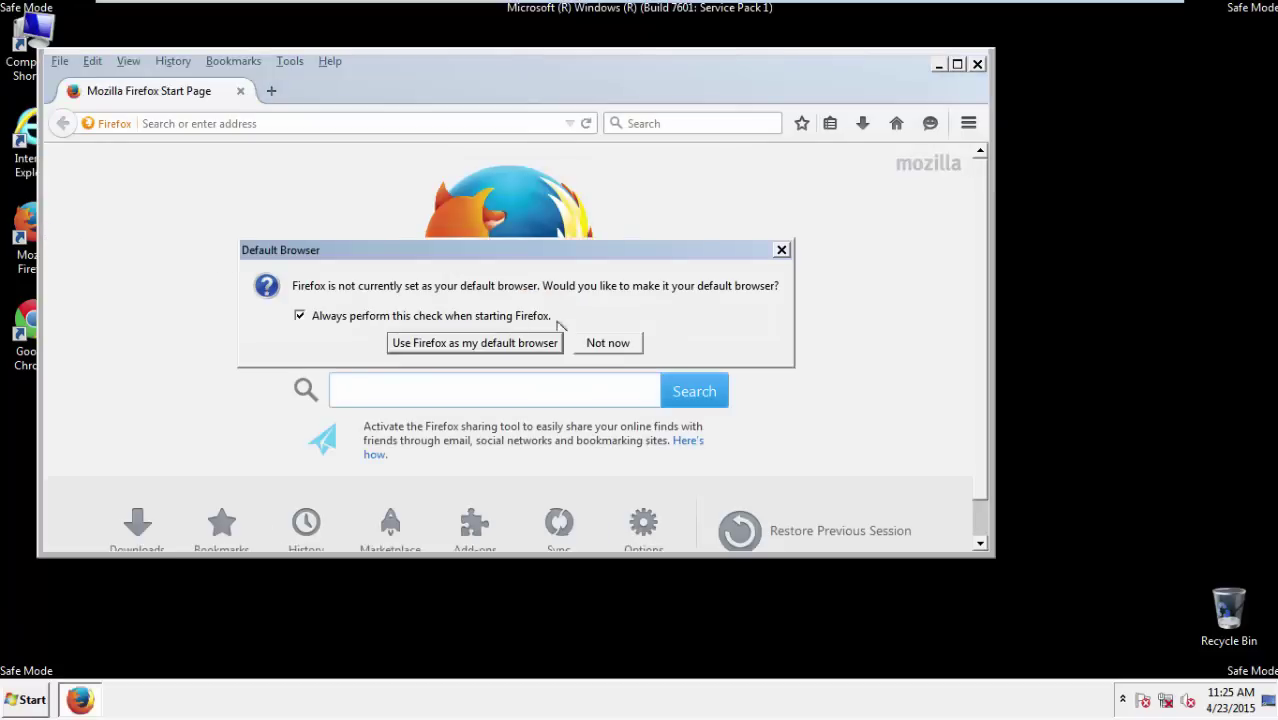
{"action": "left_click", "coordinate": [624, 344]}
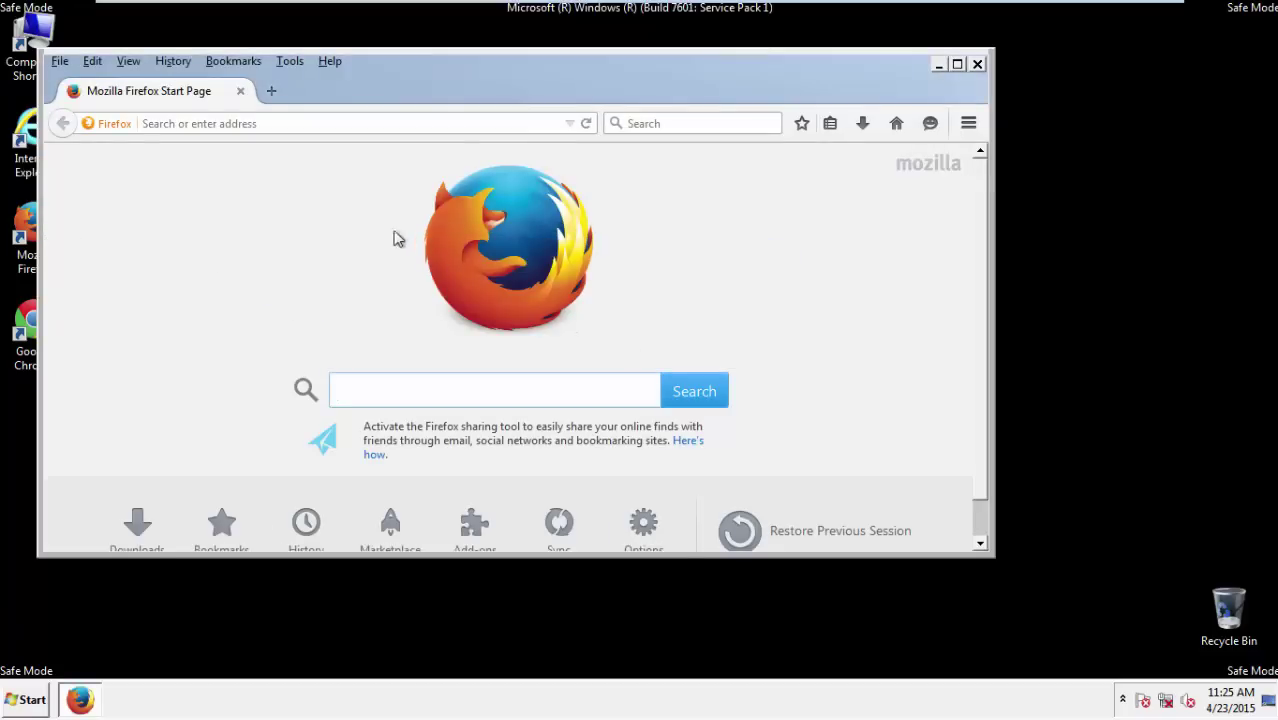
{"action": "right_click", "coordinate": [392, 78]}
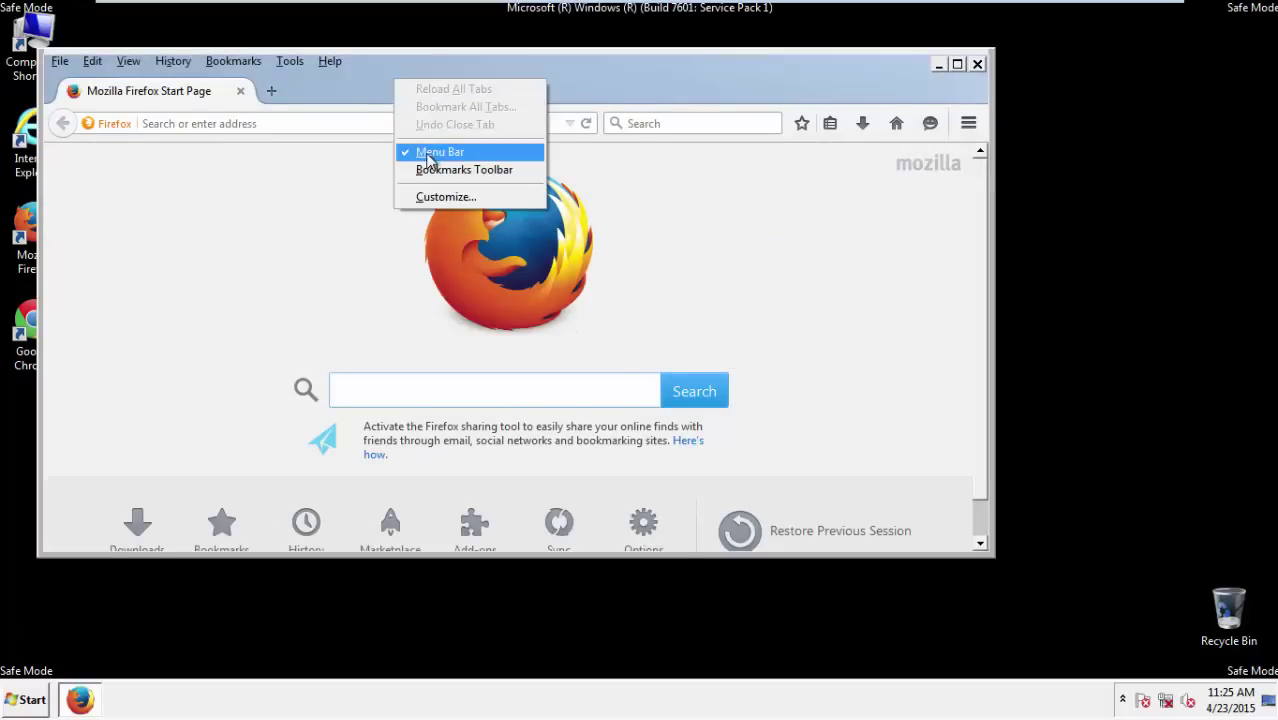
{"action": "left_click", "coordinate": [428, 158]}
{"action": "right_click", "coordinate": [400, 80]}
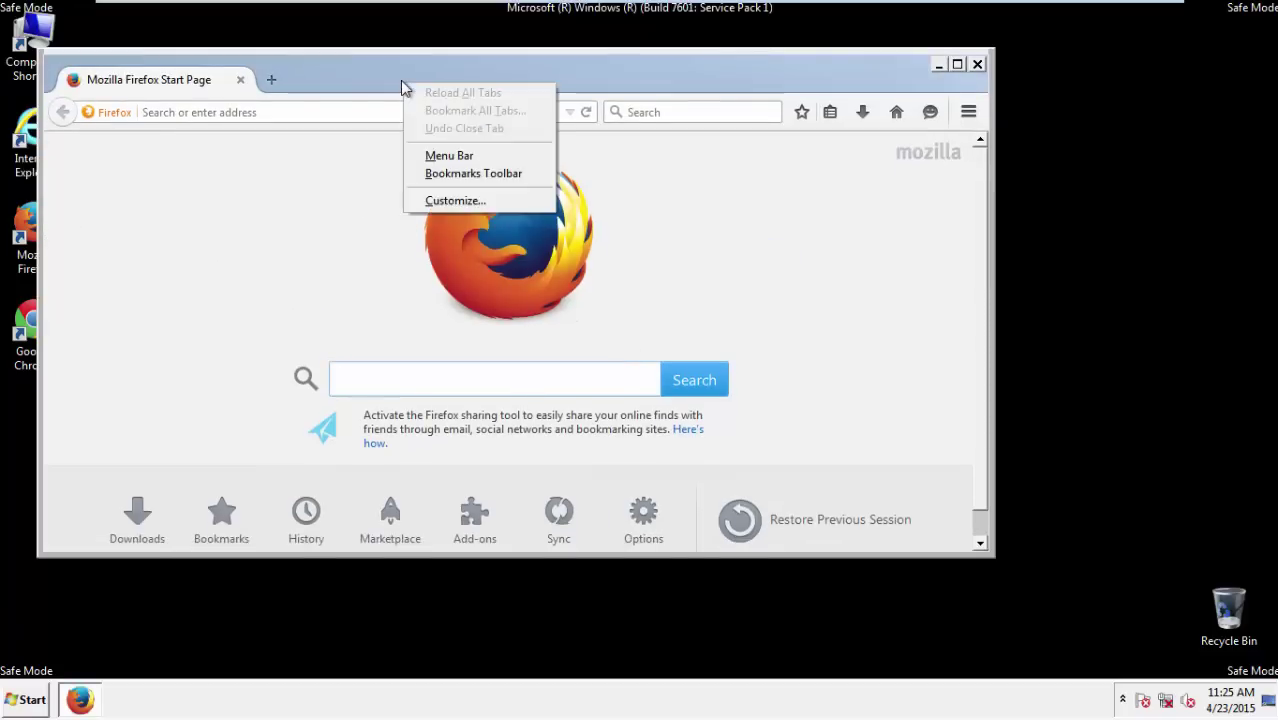
{"action": "left_click", "coordinate": [428, 158]}
Open Clear Recent History set to Everything with all data types checked.
{"action": "left_click", "coordinate": [178, 63]}
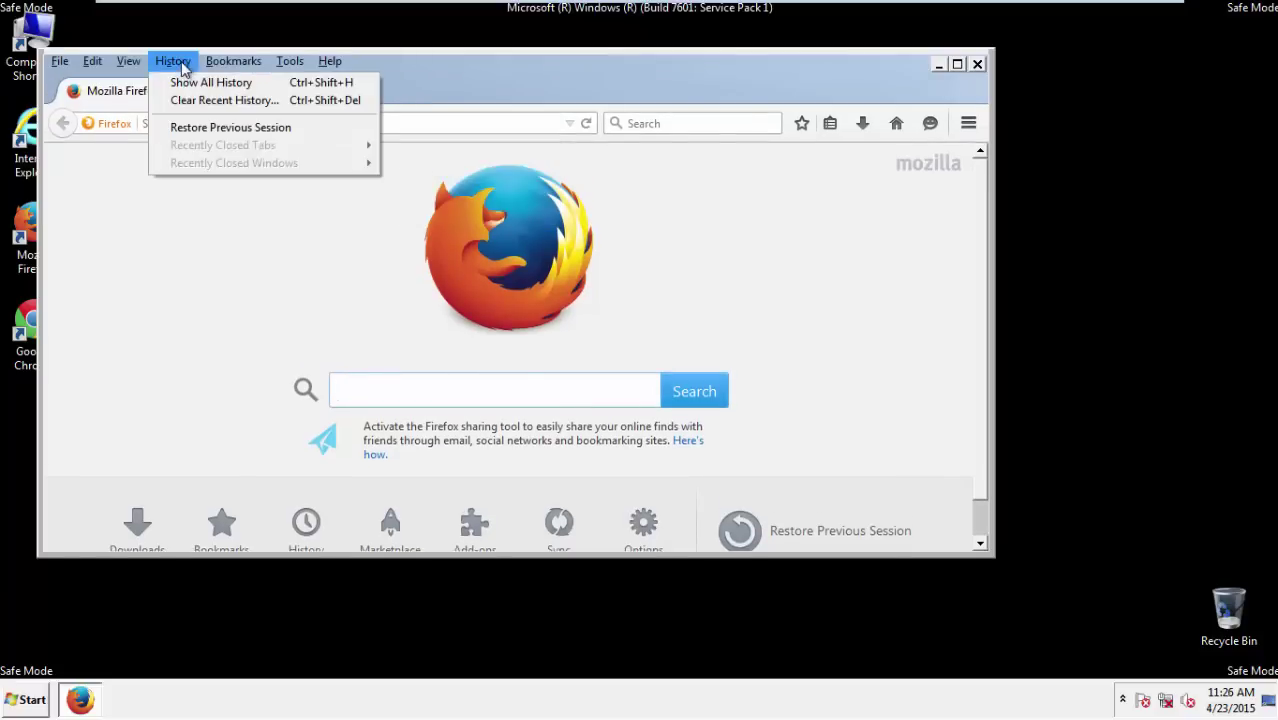
{"action": "left_click", "coordinate": [194, 100]}
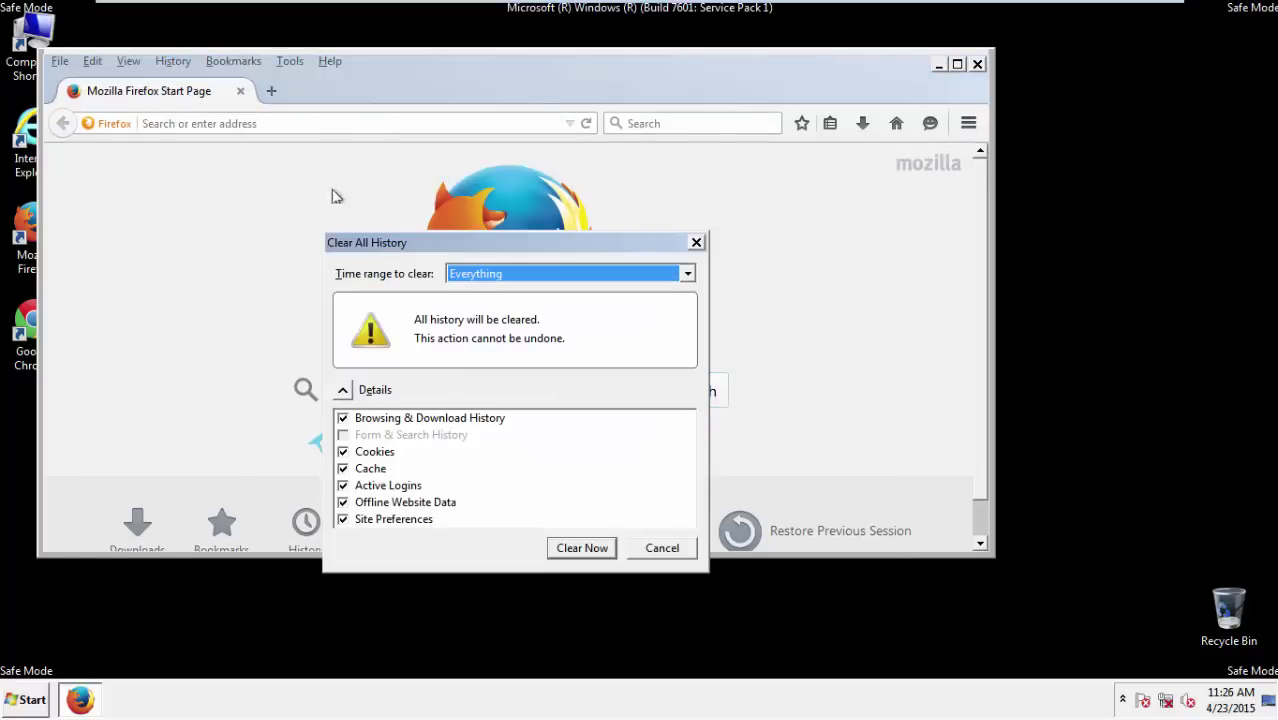
{"action": "left_click", "coordinate": [455, 275]}
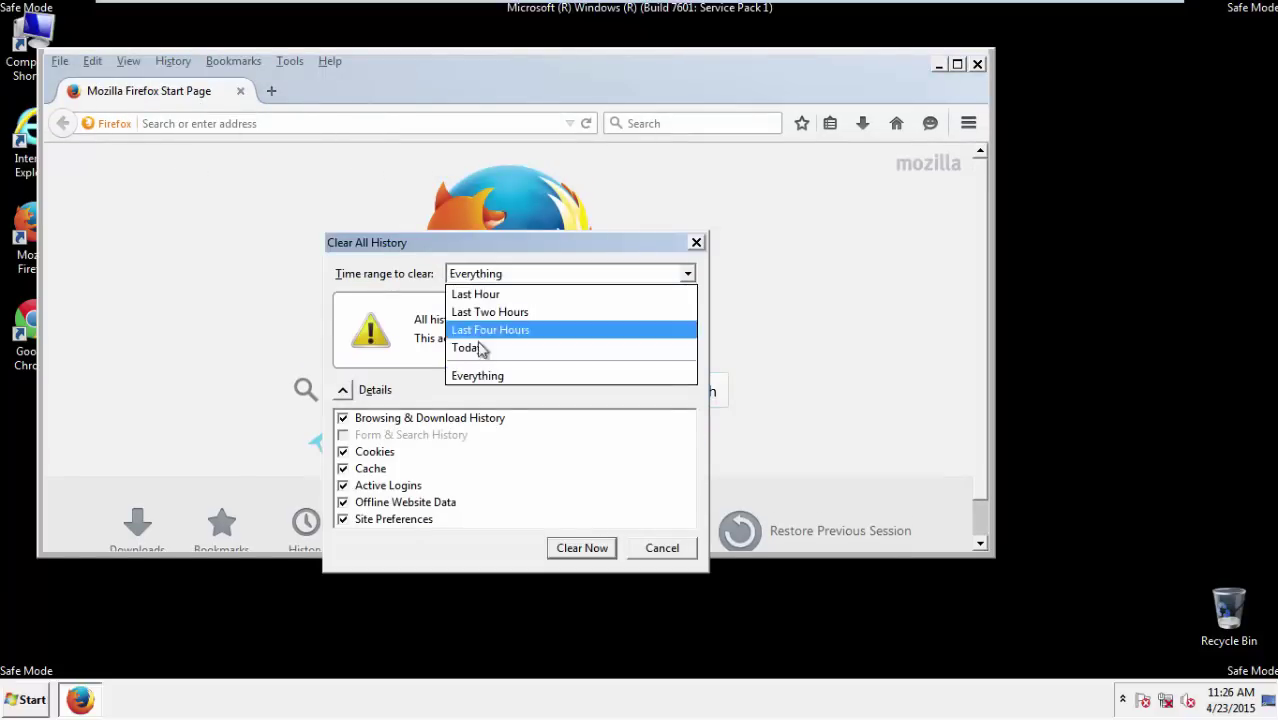
{"action": "left_click", "coordinate": [490, 376]}
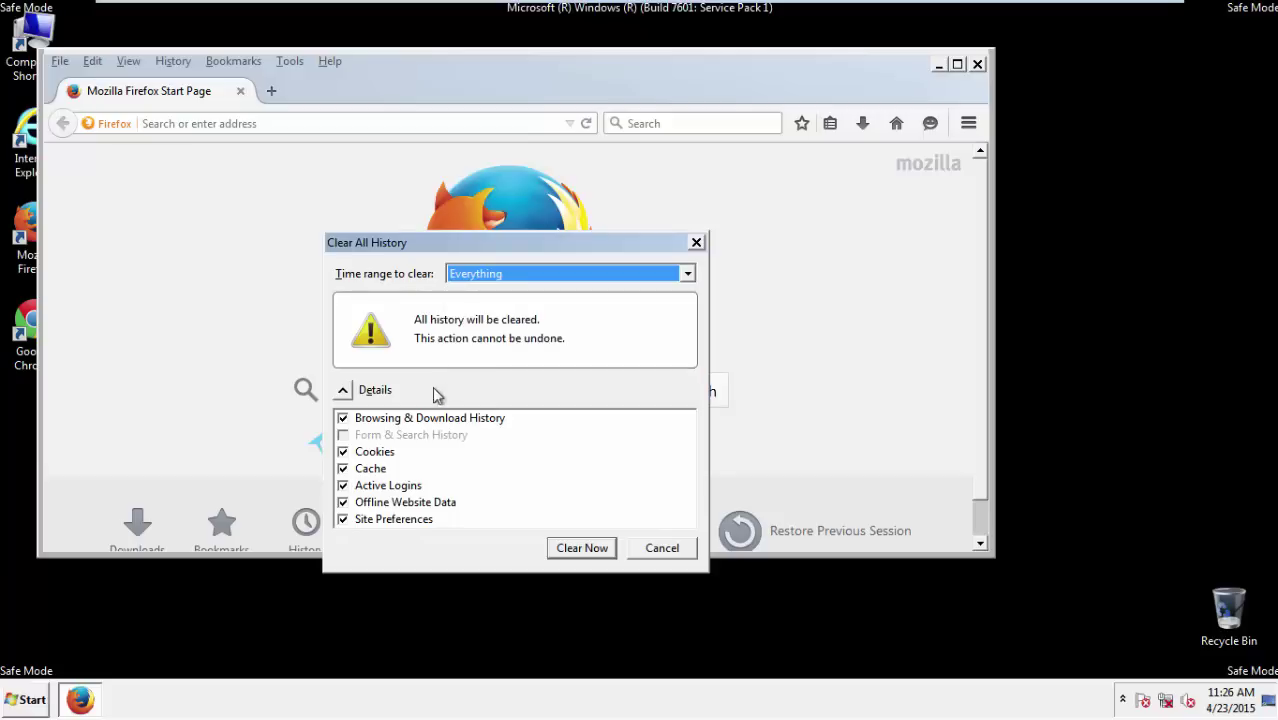
{"action": "left_click", "coordinate": [342, 502]}
{"action": "left_click", "coordinate": [342, 502]}
{"action": "left_click", "coordinate": [343, 519]}
{"action": "left_click", "coordinate": [343, 519]}
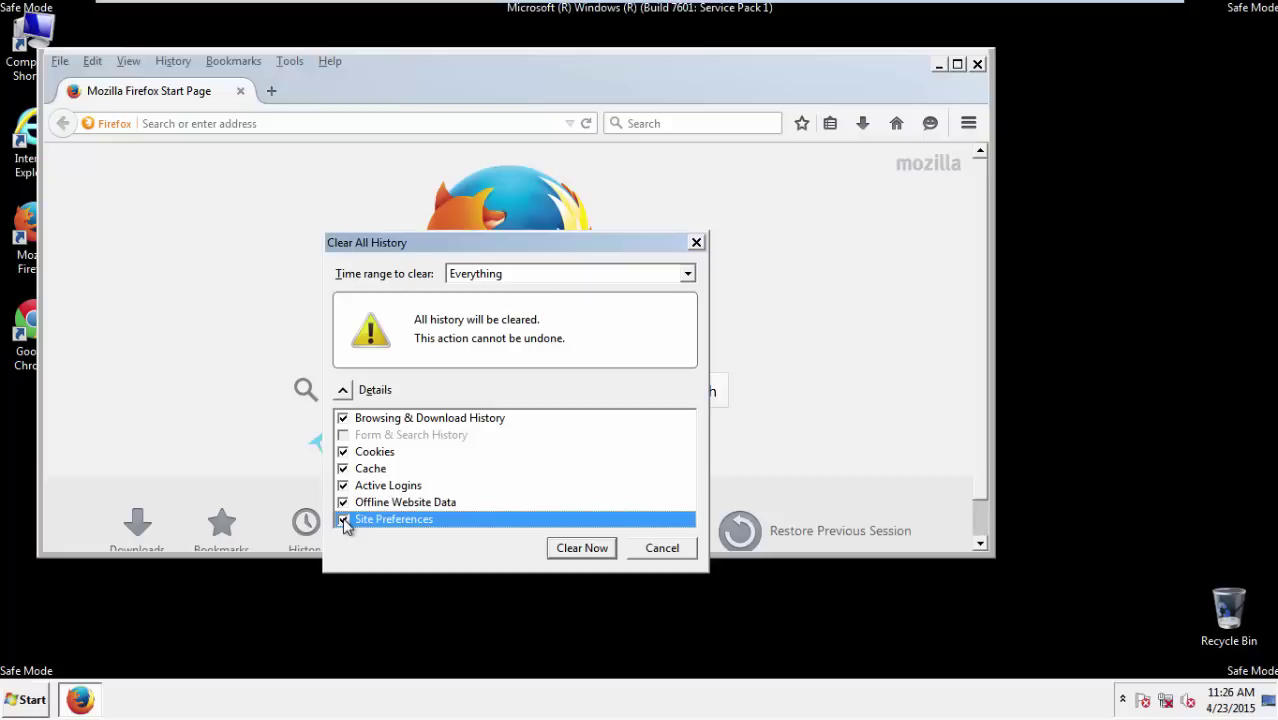
Clear the Everything history, then open Firefox's Troubleshooting Information page.
{"action": "left_click", "coordinate": [581, 548]}
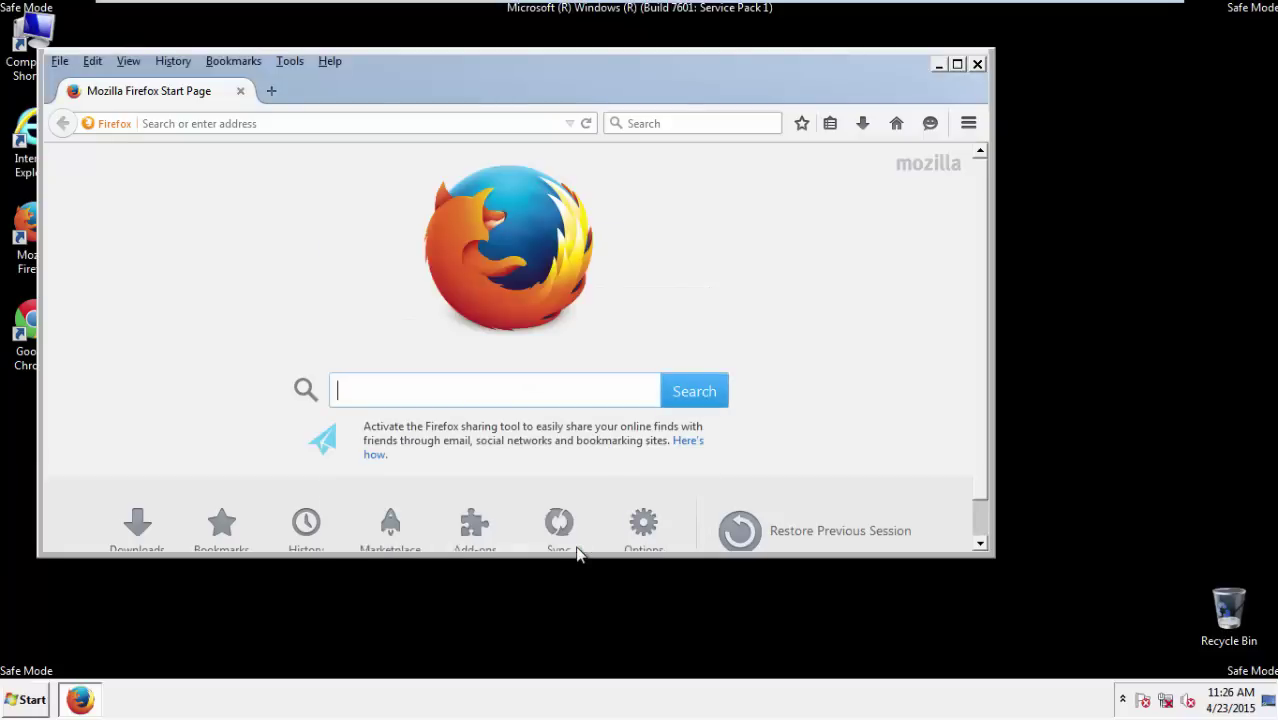
{"action": "left_click", "coordinate": [330, 62]}
{"action": "left_click", "coordinate": [370, 152]}
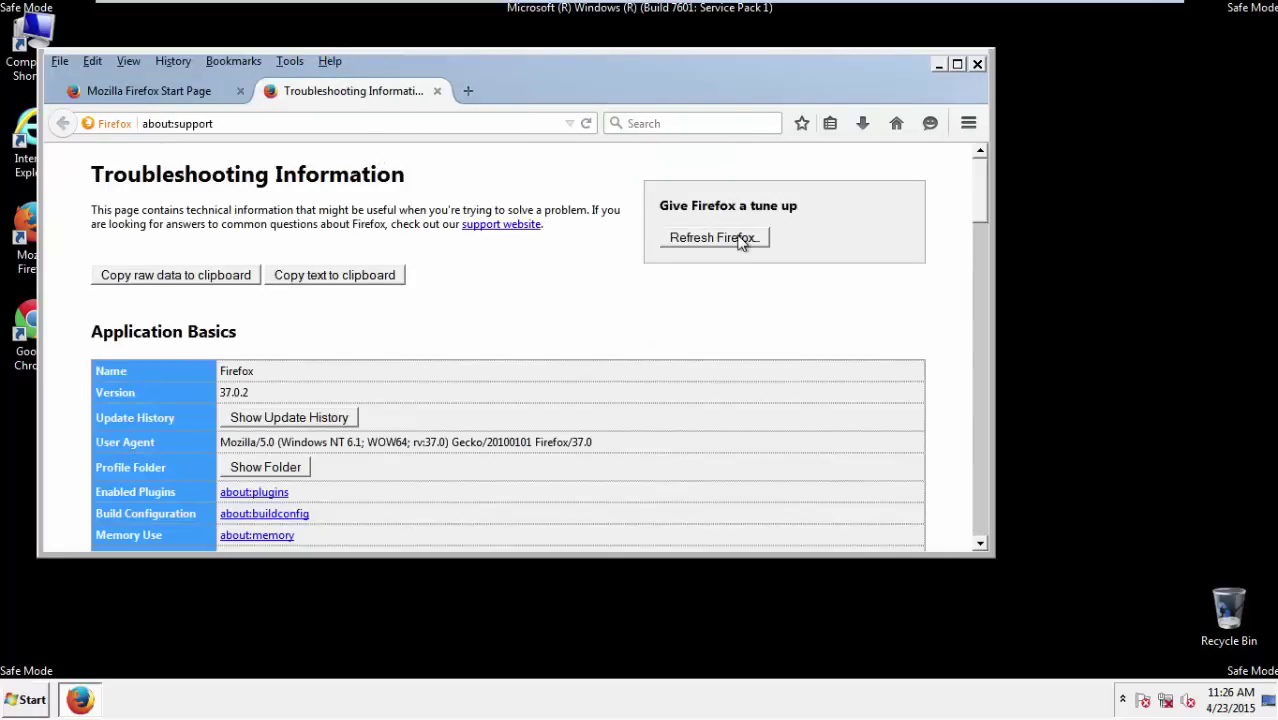
Refresh Firefox to its defaults, finish the import, decline default browser, and close Firefox.
{"action": "left_click", "coordinate": [741, 240]}
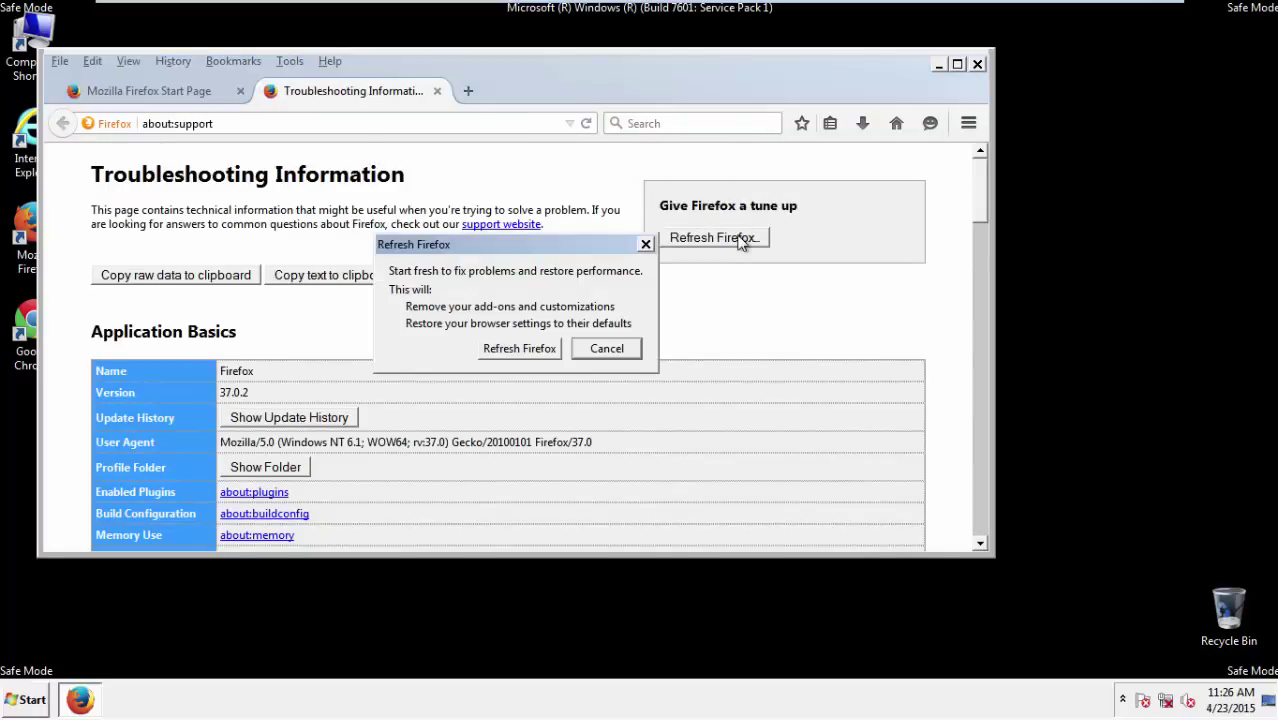
{"action": "left_click", "coordinate": [519, 349]}
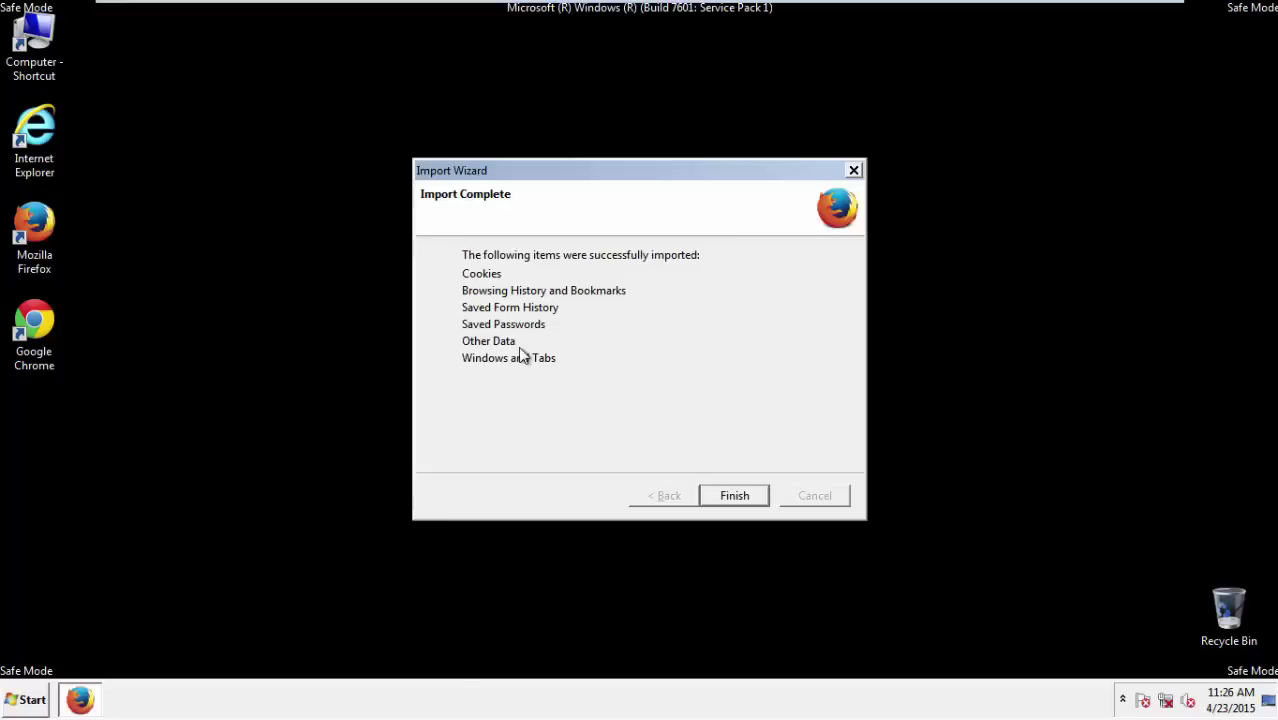
{"action": "left_click", "coordinate": [735, 497]}
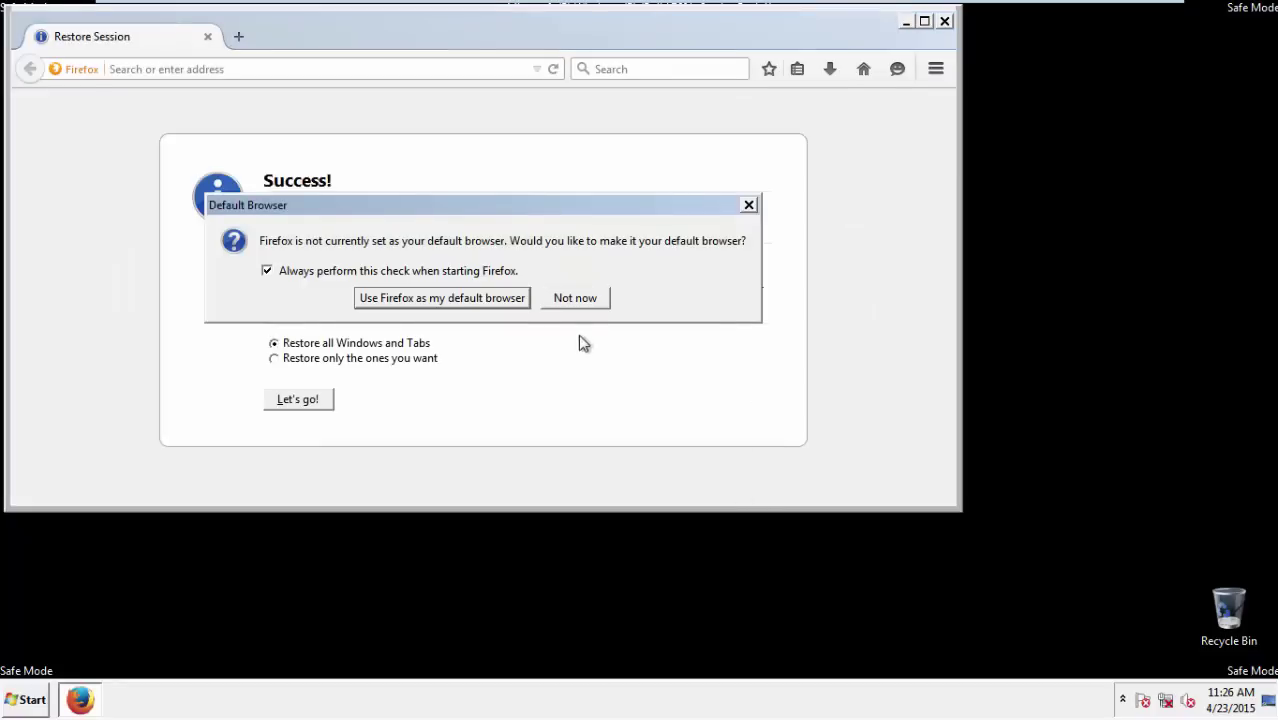
{"action": "left_click", "coordinate": [577, 298]}
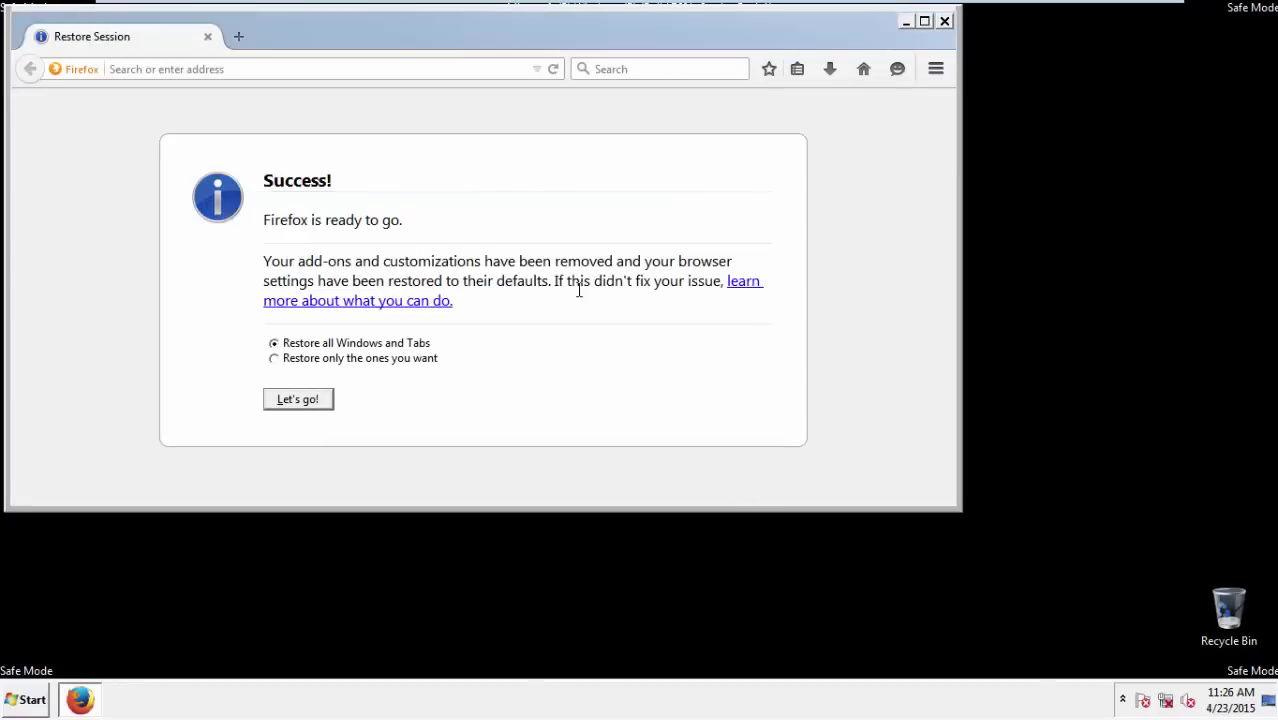
{"action": "left_click", "coordinate": [944, 21]}
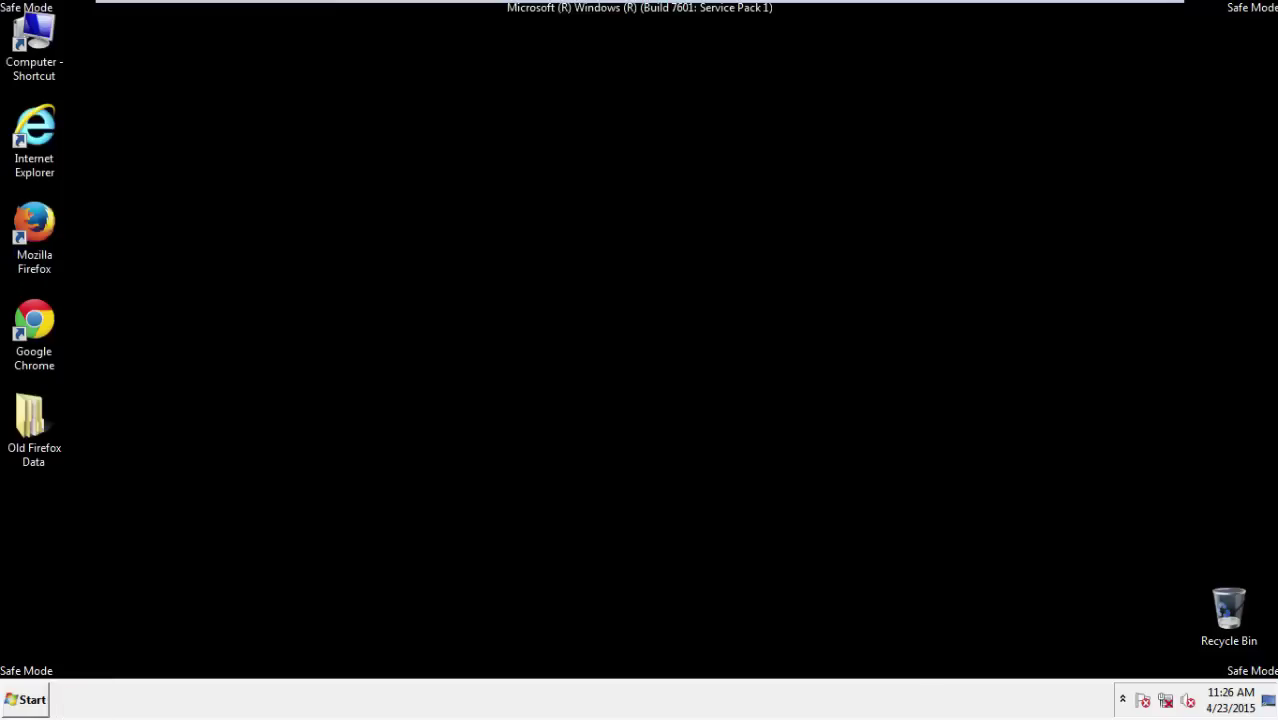
Launch Chrome, stop the default-browser prompt, and open Clear browsing data from Settings > History.
{"action": "left_click", "coordinate": [30, 318]}
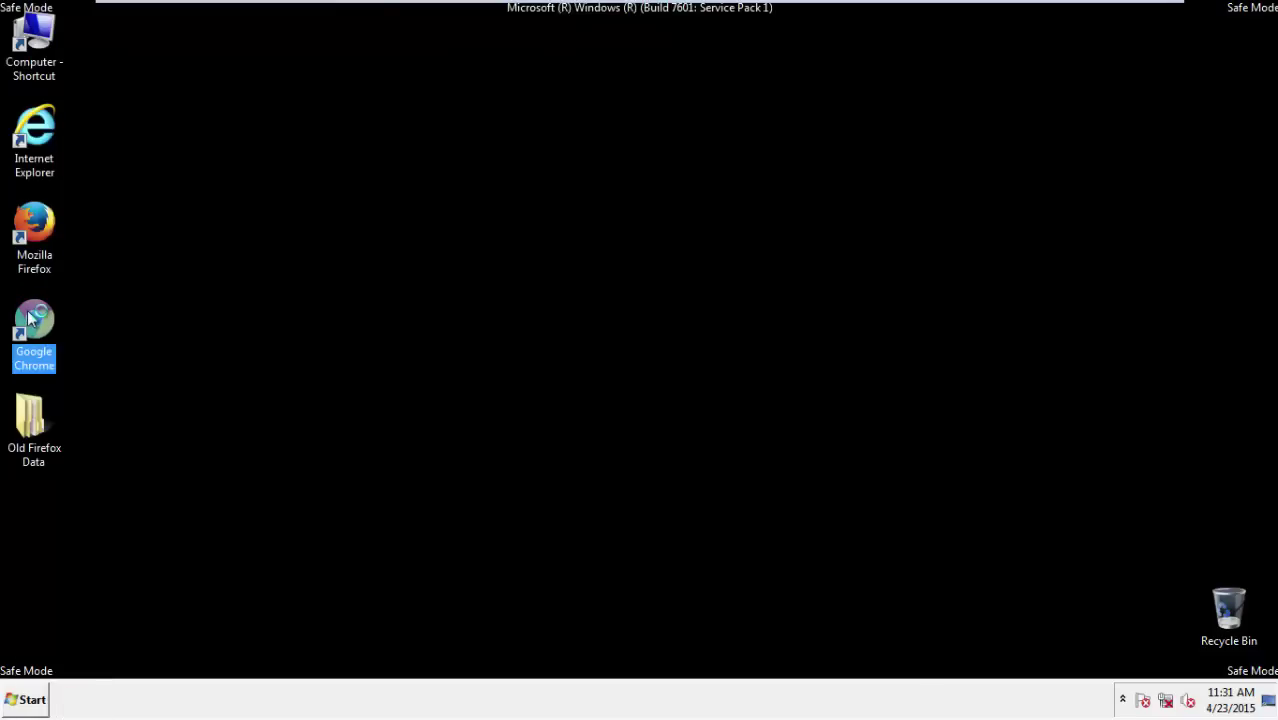
{"action": "double_click", "coordinate": [30, 318]}
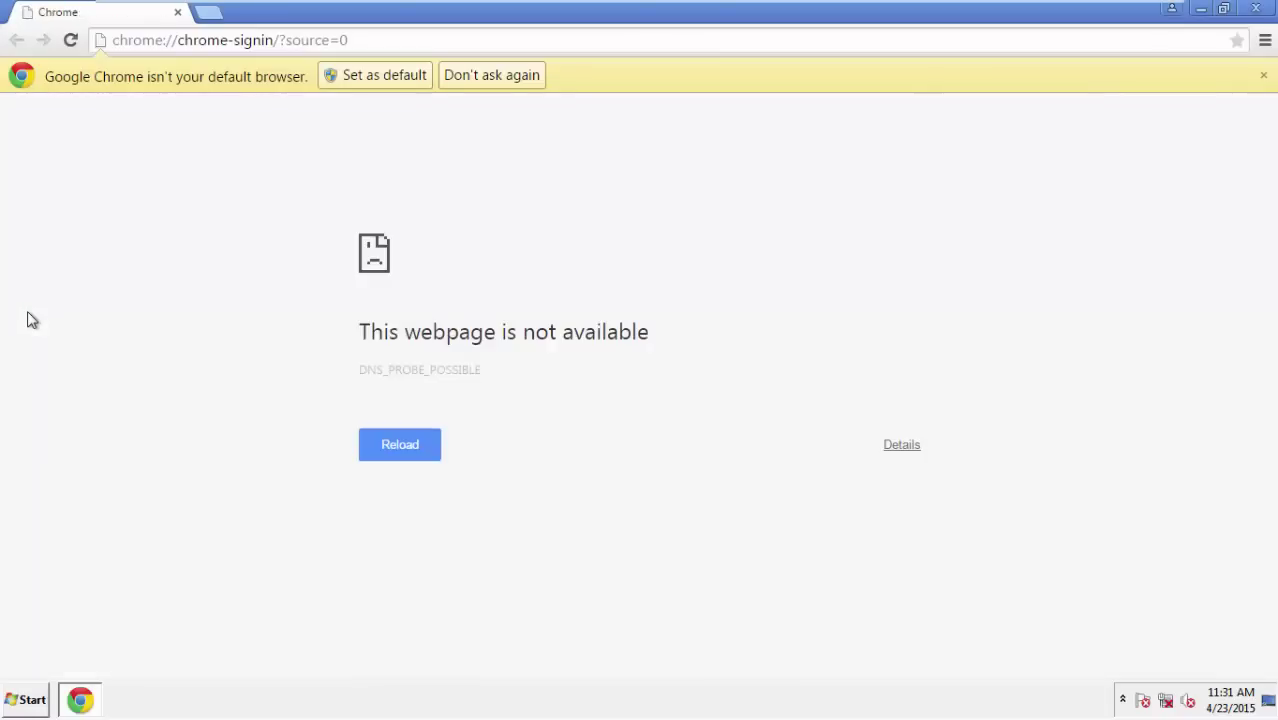
{"action": "left_click", "coordinate": [513, 79]}
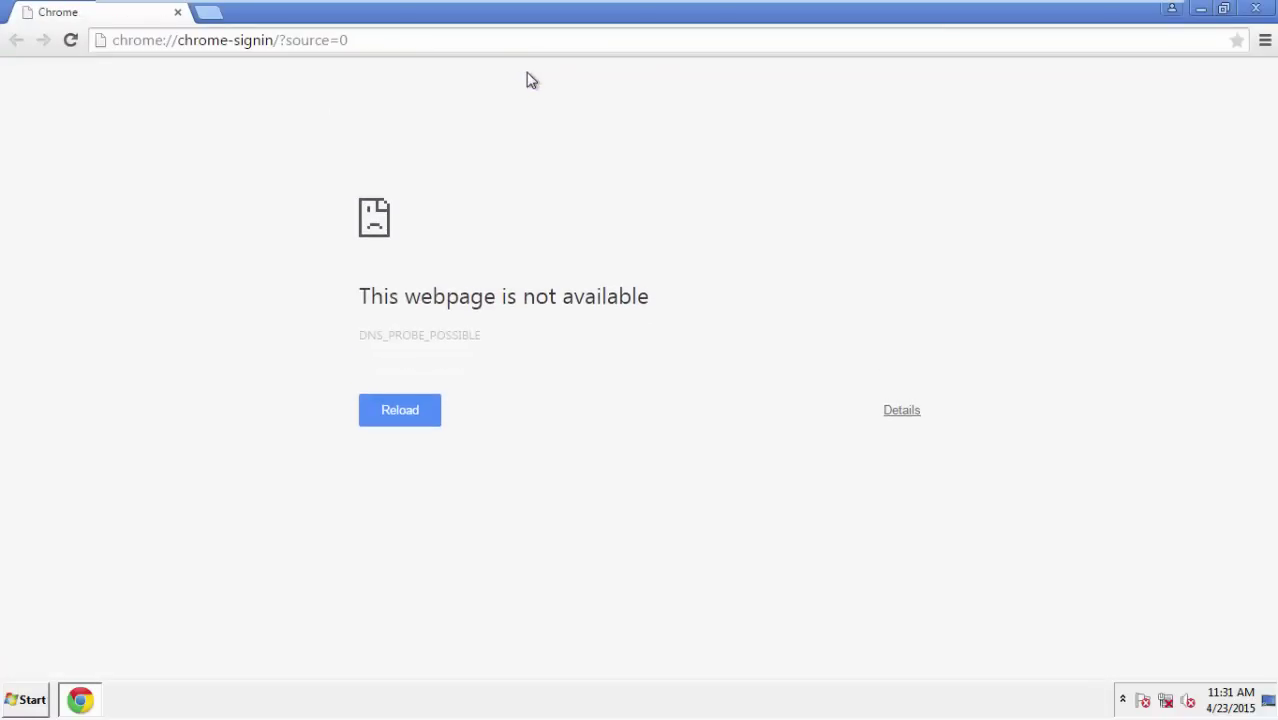
{"action": "left_click", "coordinate": [1265, 42]}
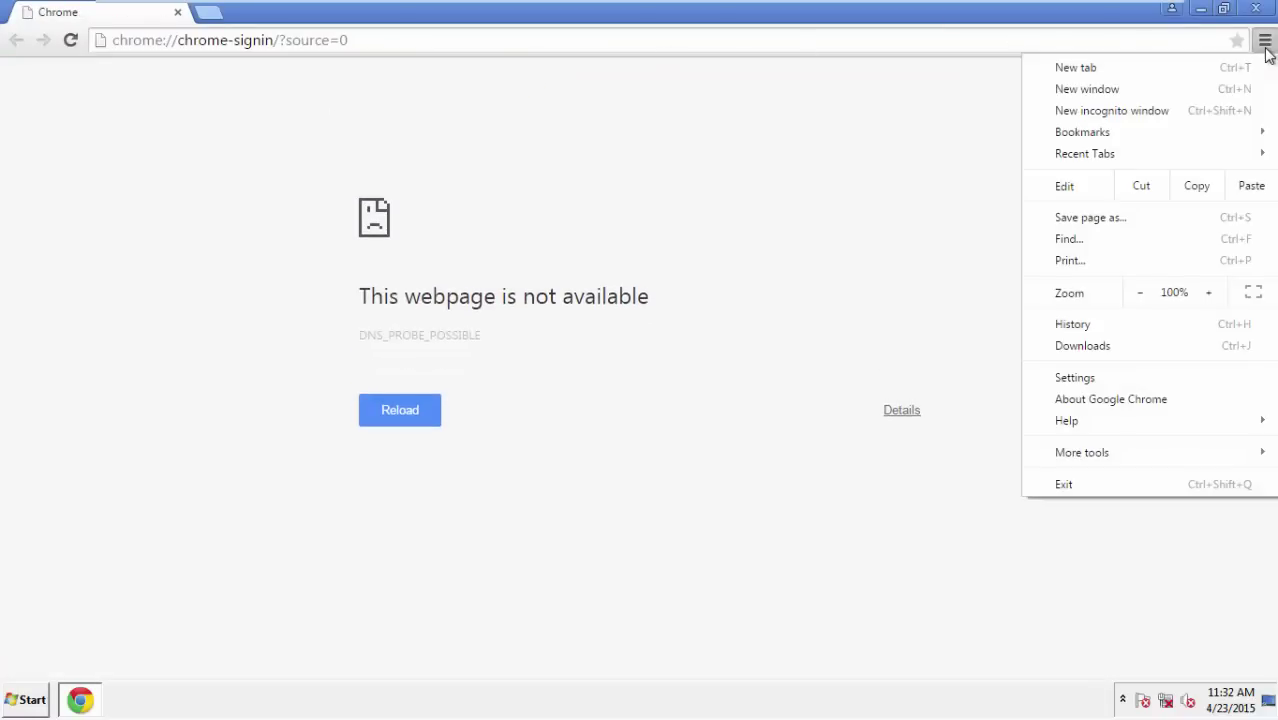
{"action": "left_click", "coordinate": [1075, 377]}
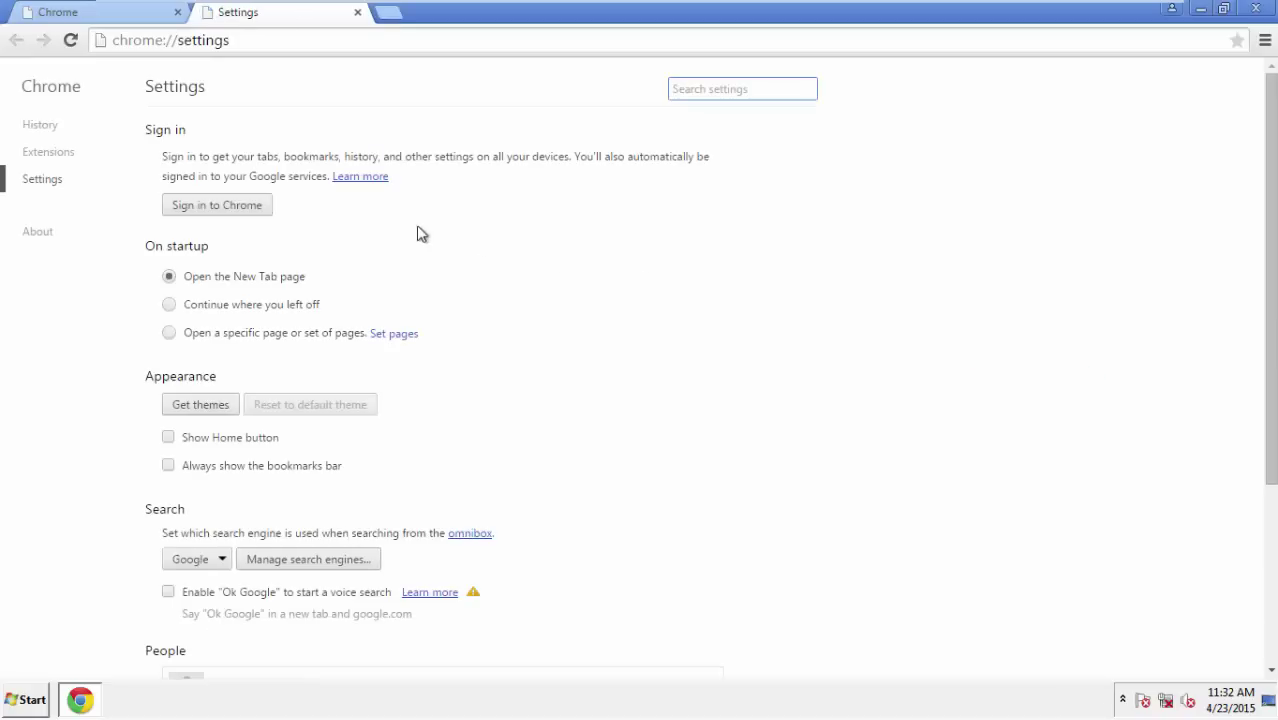
{"action": "left_click", "coordinate": [42, 125]}
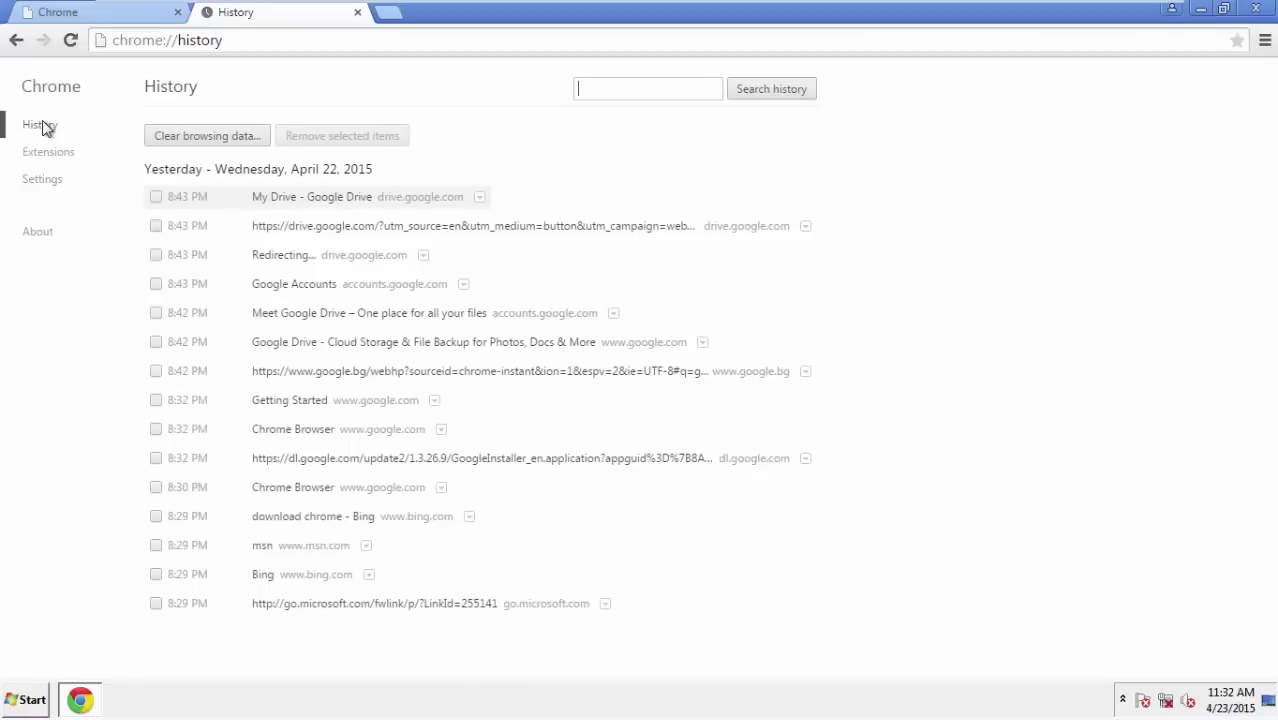
{"action": "left_click", "coordinate": [191, 137]}
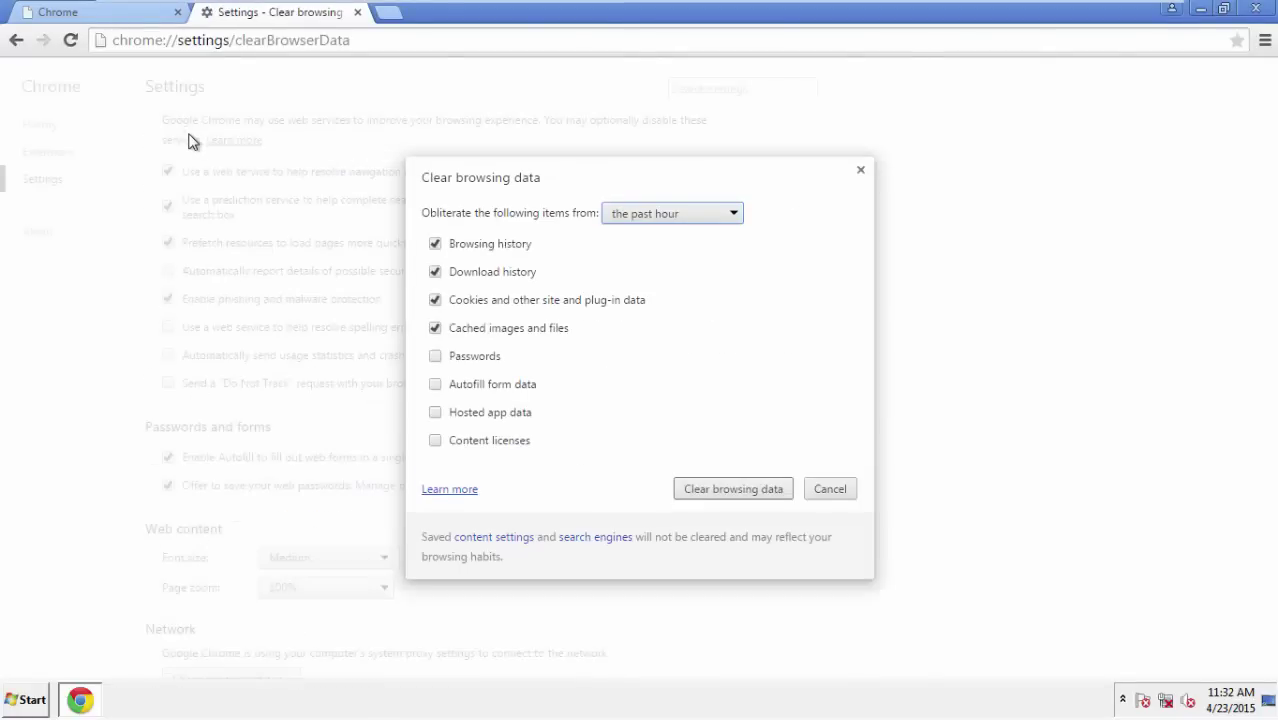
Clear Chrome data from the beginning of time, including autofill form data and hosted app data.
{"action": "left_click", "coordinate": [643, 213]}
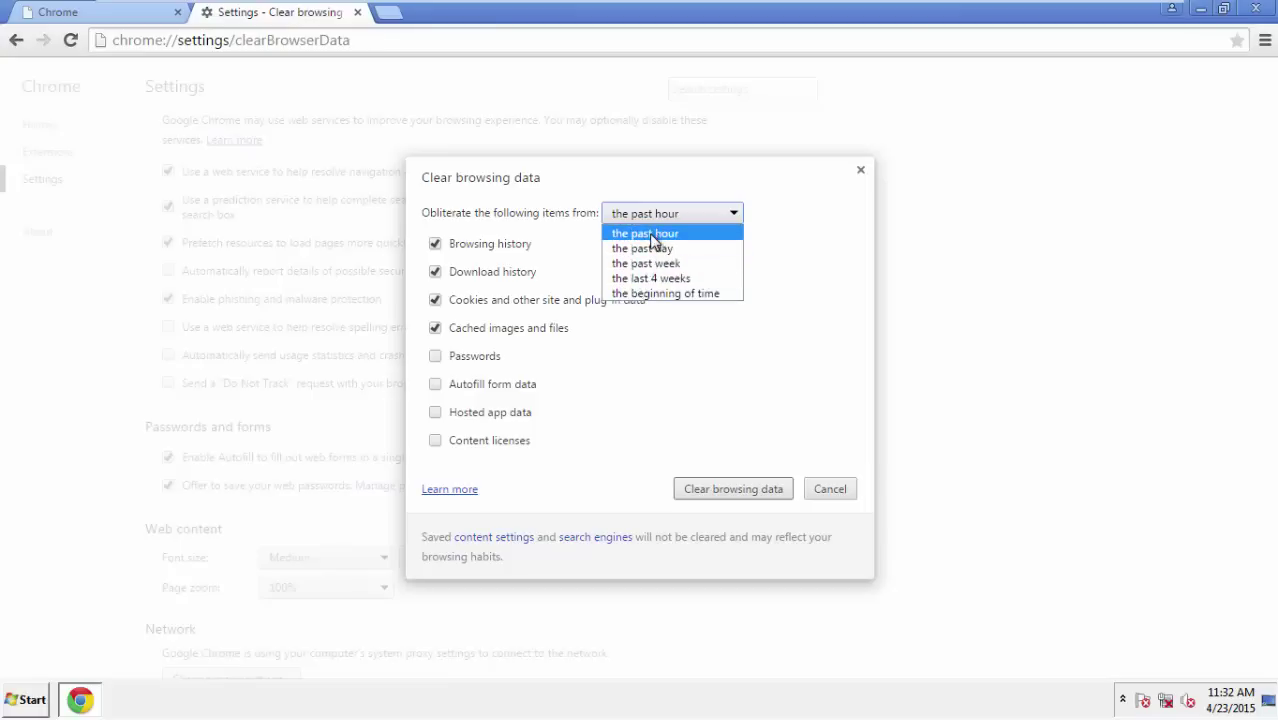
{"action": "left_click", "coordinate": [640, 297]}
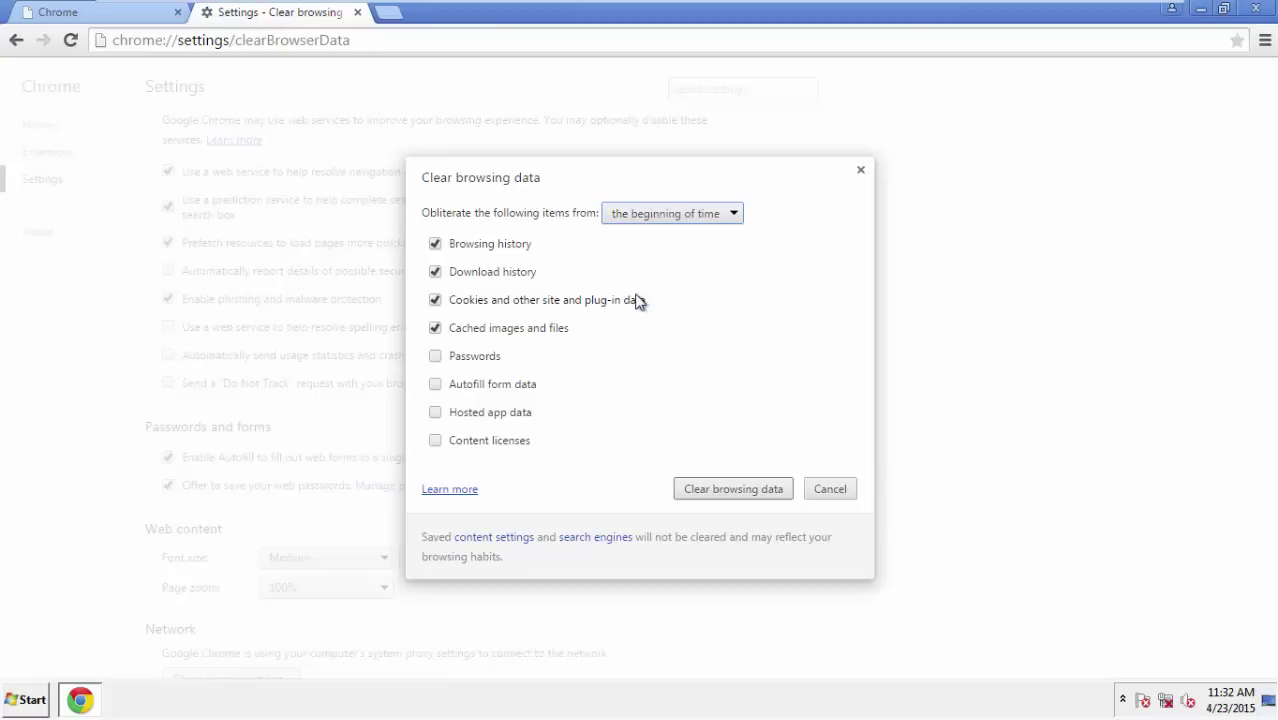
{"action": "left_click", "coordinate": [444, 388]}
{"action": "left_click", "coordinate": [436, 414]}
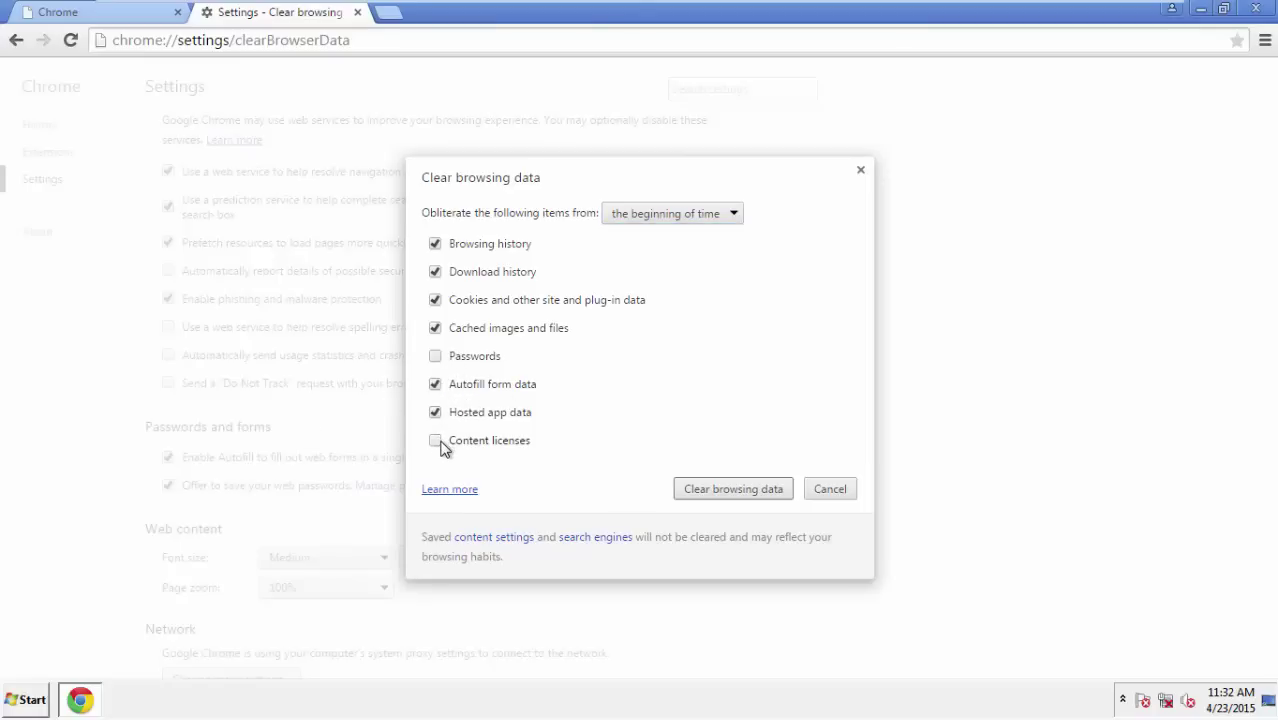
{"action": "left_click", "coordinate": [713, 491]}
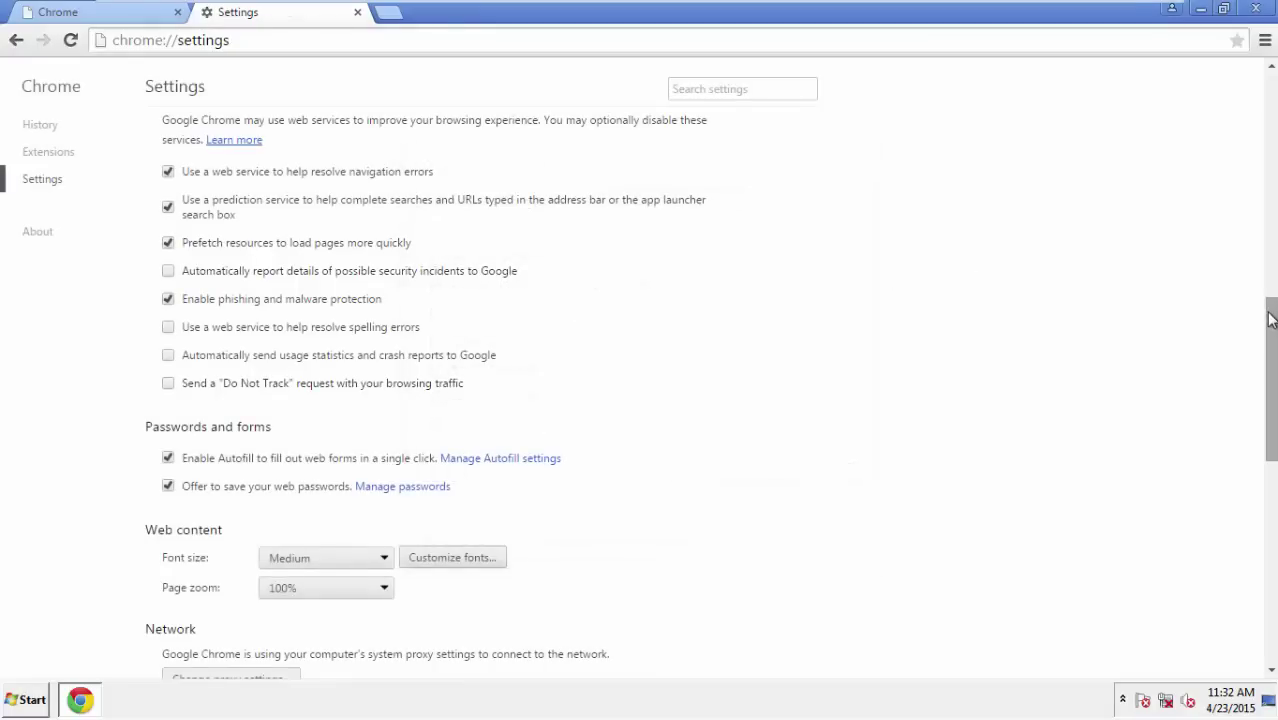
Scroll down to Reset settings and confirm resetting Chrome to its defaults.
{"action": "left_click_drag", "start_coordinate": [1270, 318], "coordinate": [1266, 556]}
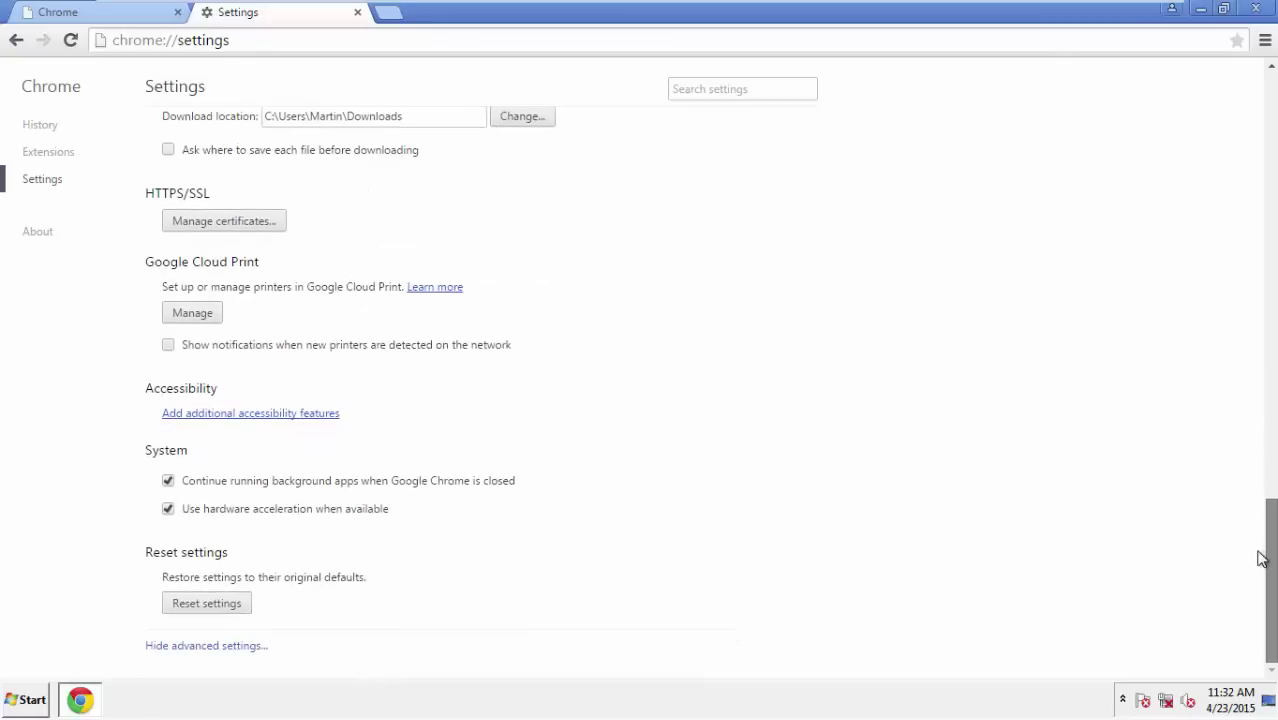
{"action": "left_click", "coordinate": [241, 613]}
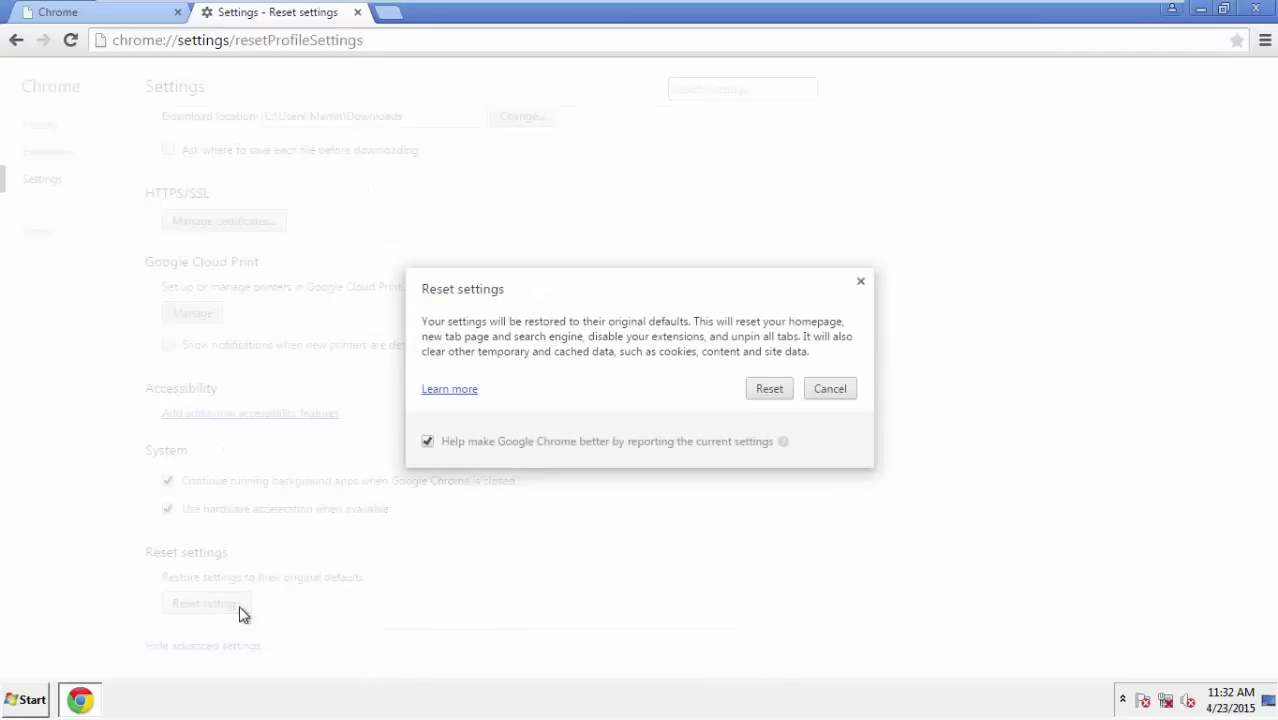
{"action": "left_click", "coordinate": [770, 388]}
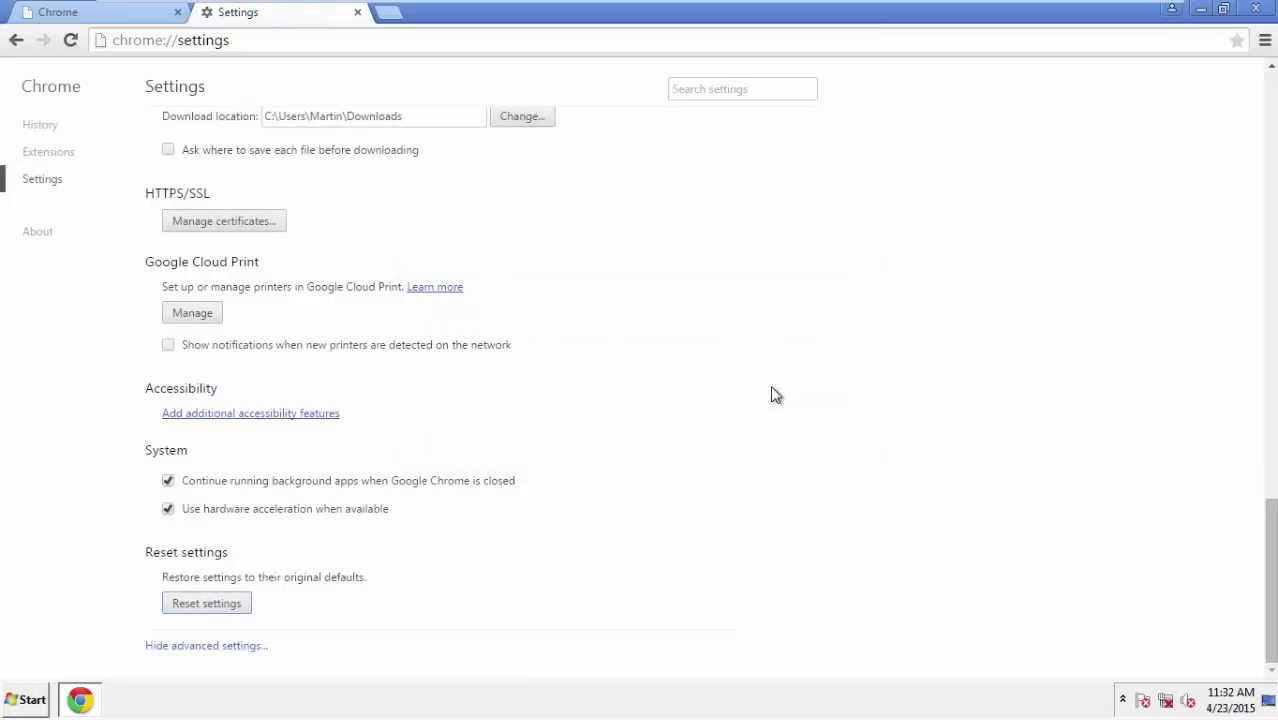
Close Chrome, remove Cut The Price from Firefox's extensions, restart Firefox, then close it.
{"action": "left_click", "coordinate": [1246, 9]}
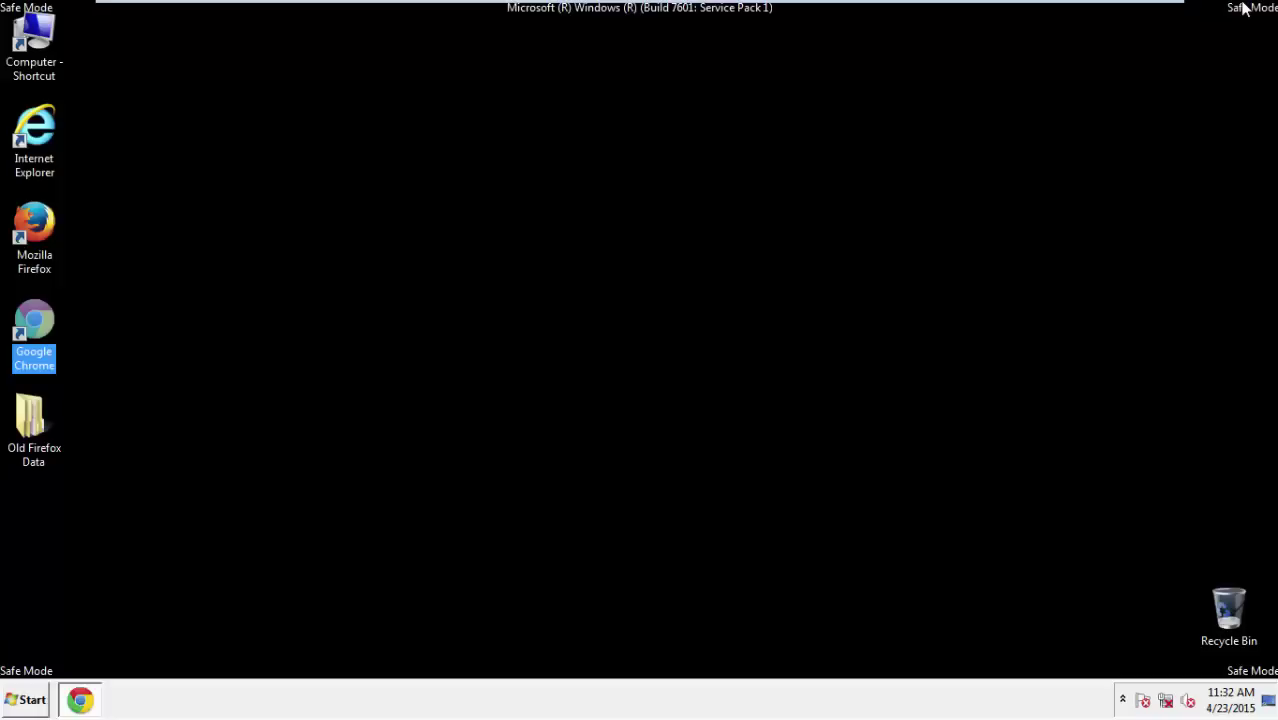
{"action": "left_click", "coordinate": [689, 324]}
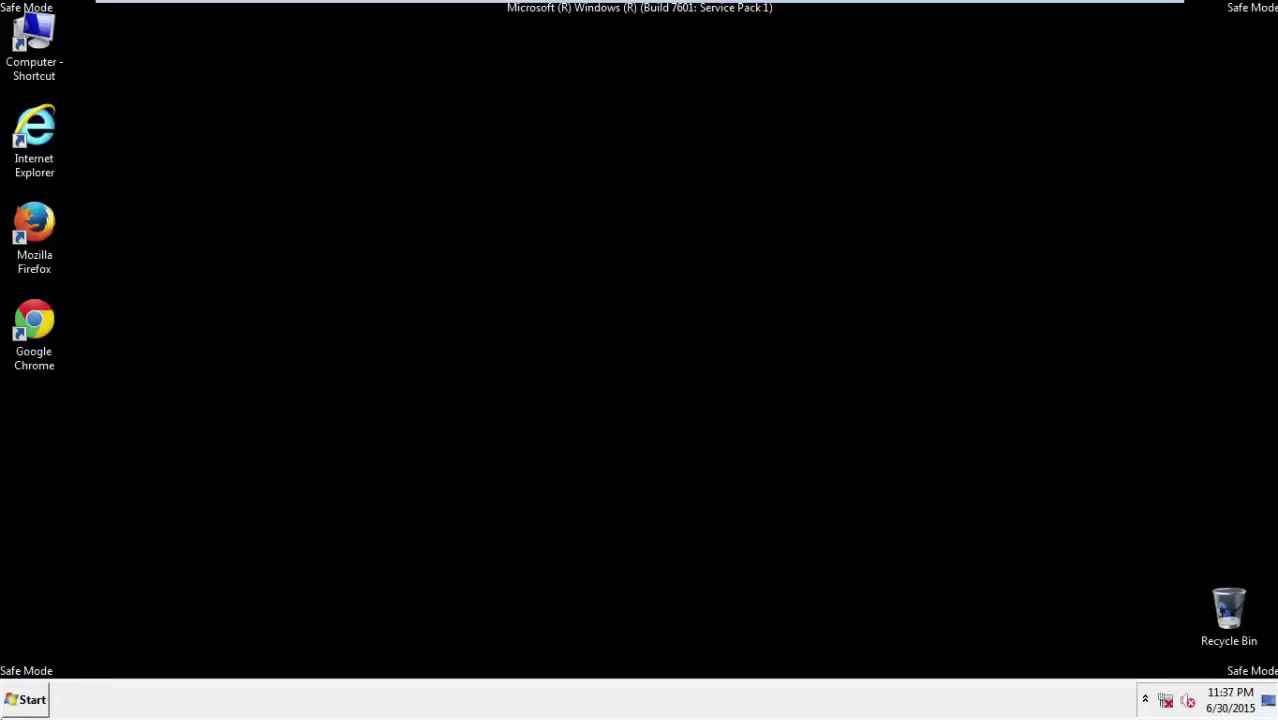
{"action": "left_click", "coordinate": [45, 238]}
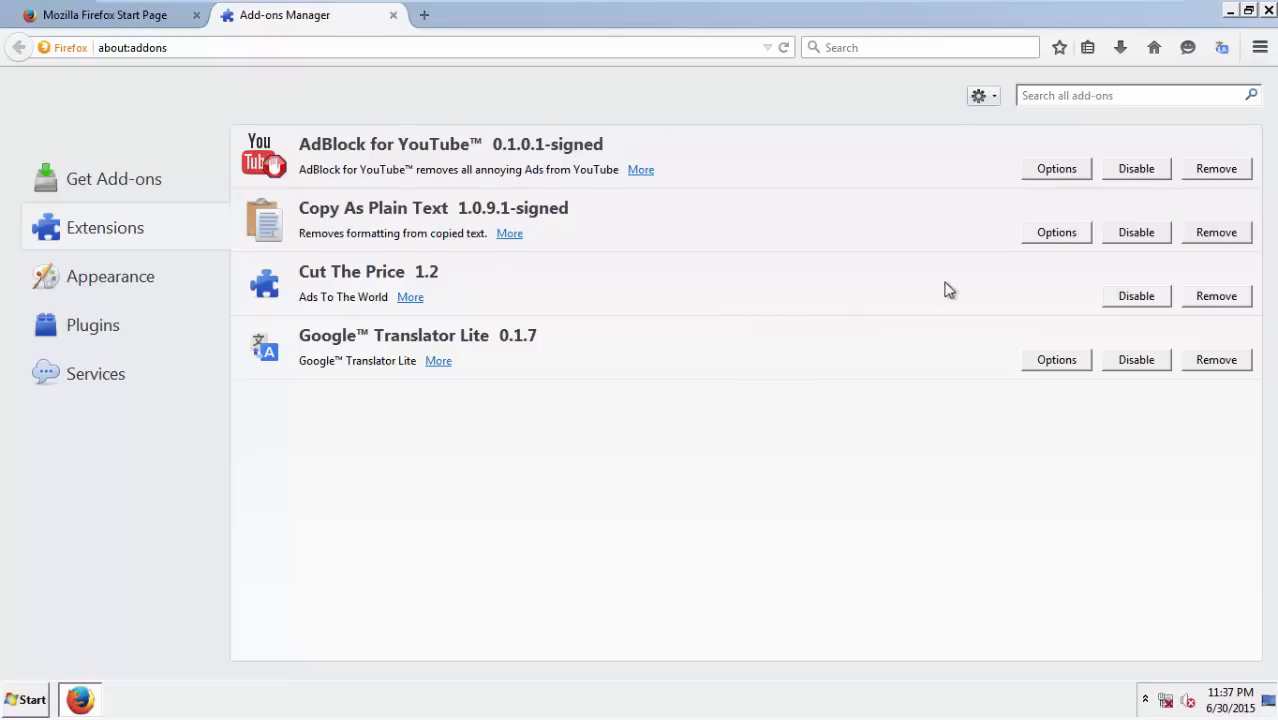
{"action": "left_click", "coordinate": [1206, 298]}
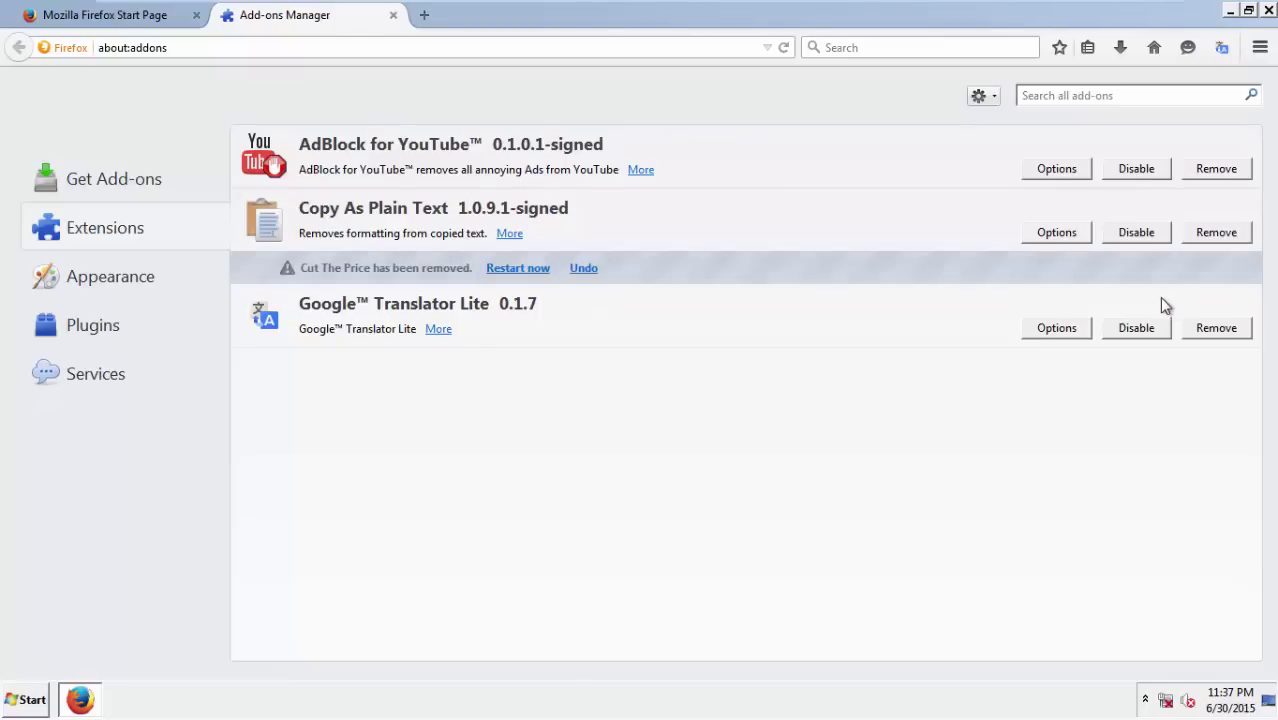
{"action": "left_click", "coordinate": [517, 268]}
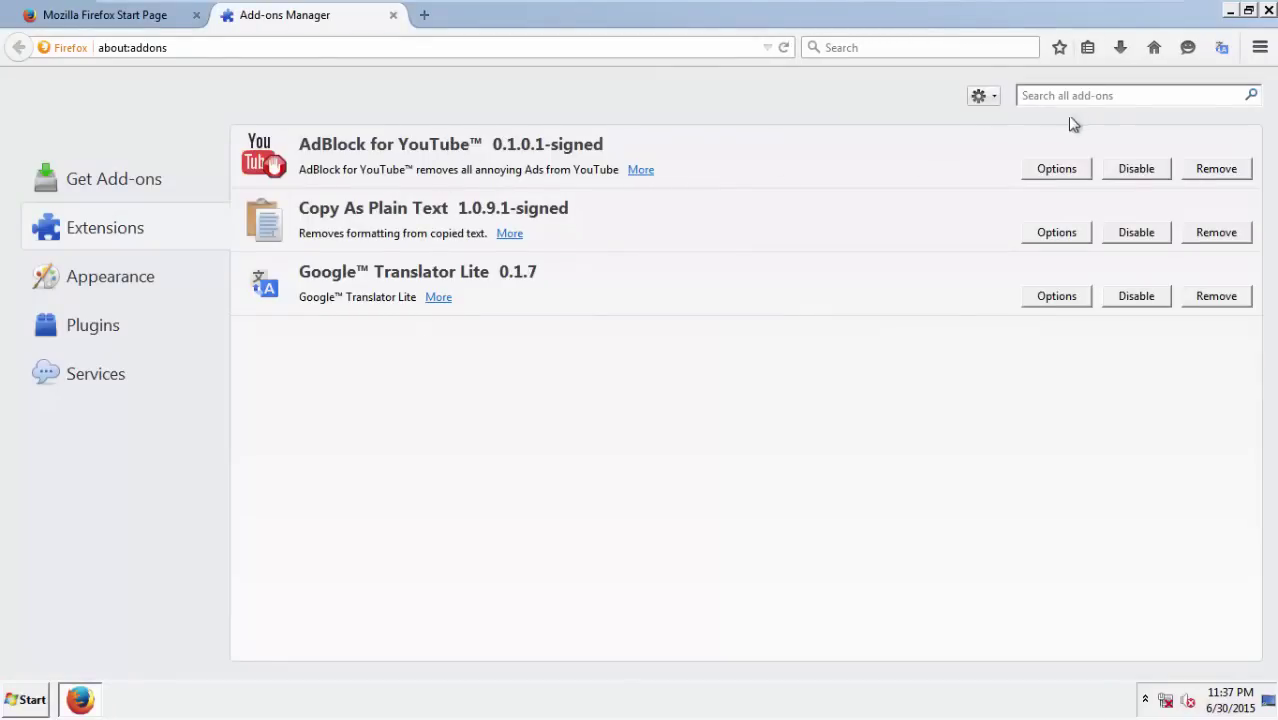
{"action": "left_click", "coordinate": [1270, 10]}
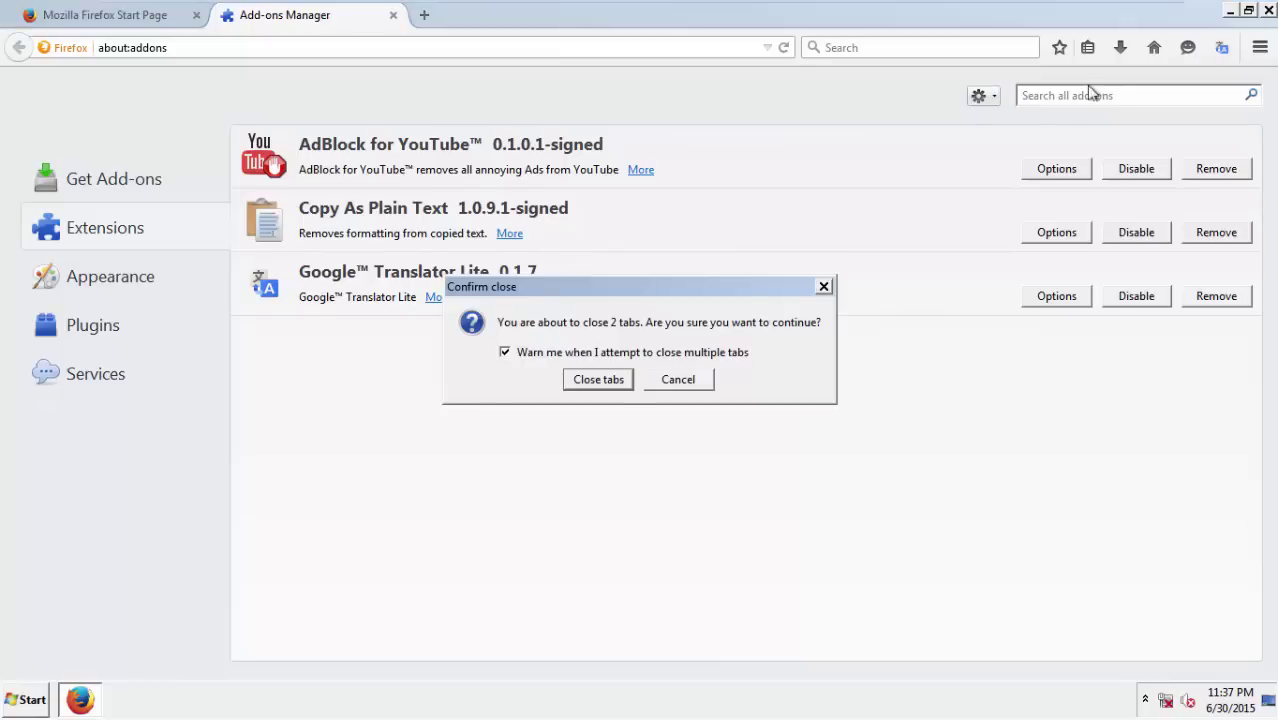
Confirm closing Firefox's two tabs, then open Chrome's Extensions list from Settings.
{"action": "left_click", "coordinate": [607, 379]}
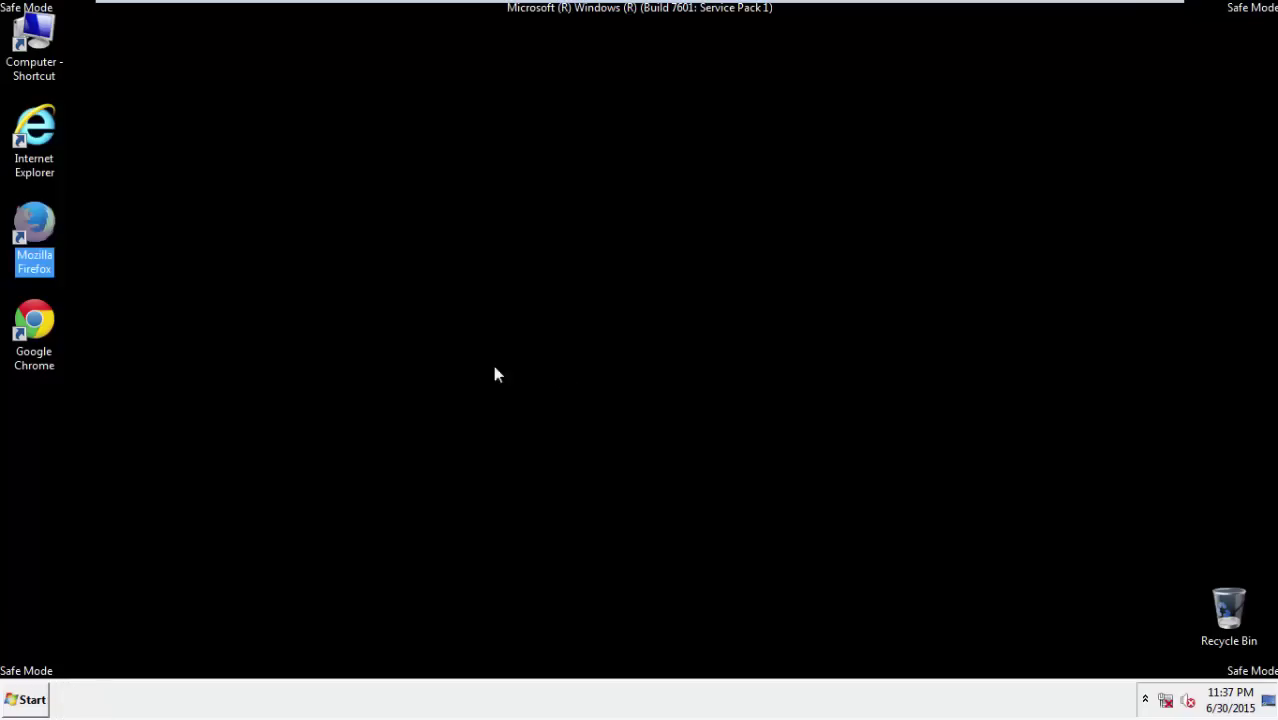
{"action": "double_click", "coordinate": [36, 330]}
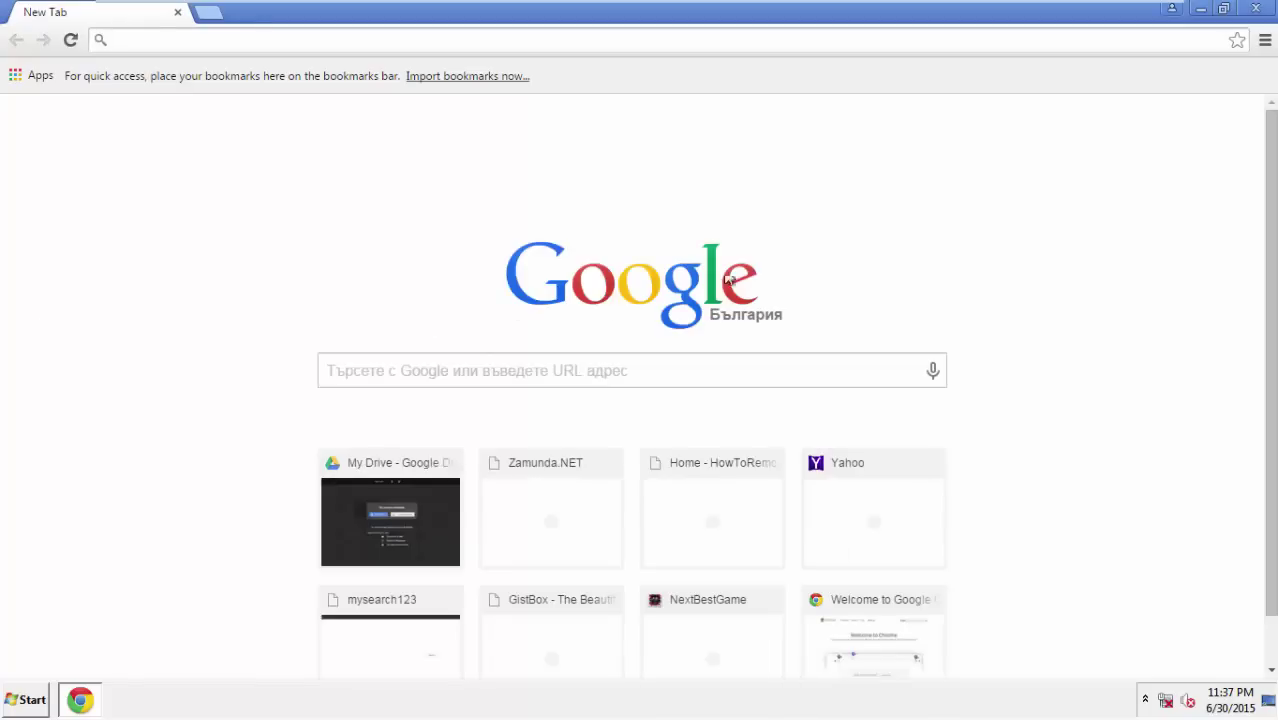
{"action": "left_click", "coordinate": [1264, 41]}
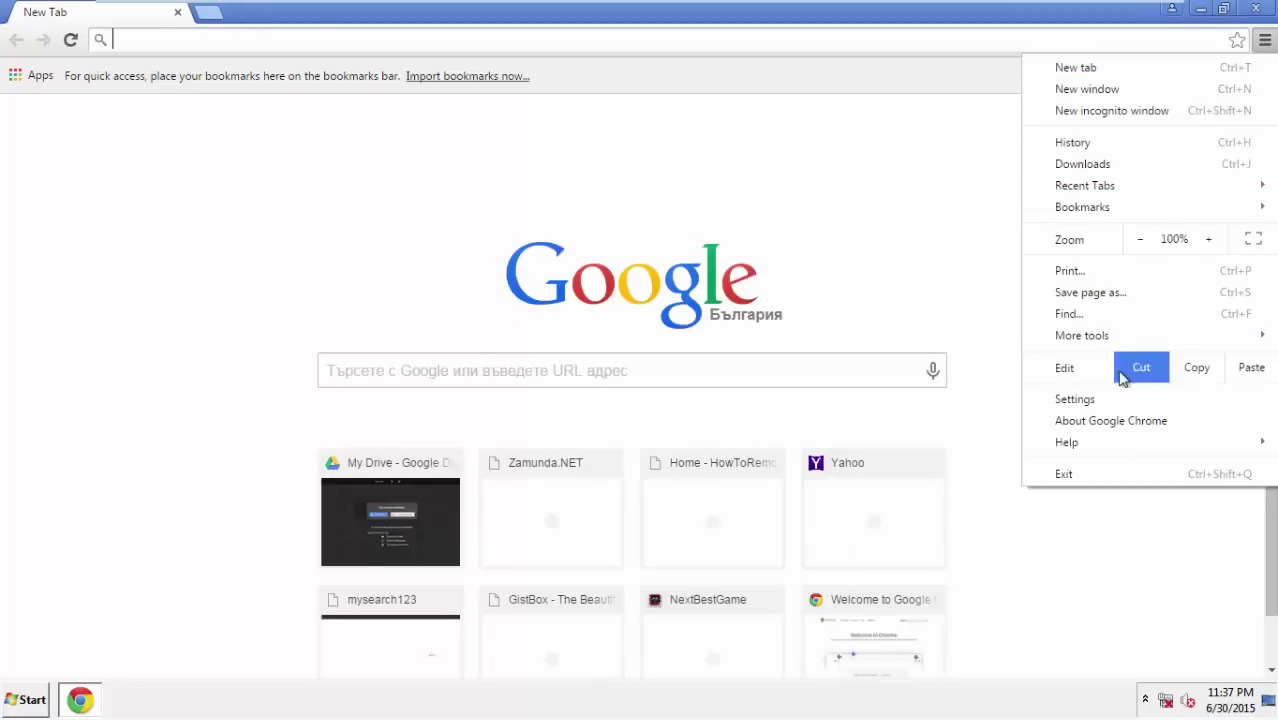
{"action": "left_click", "coordinate": [1104, 404]}
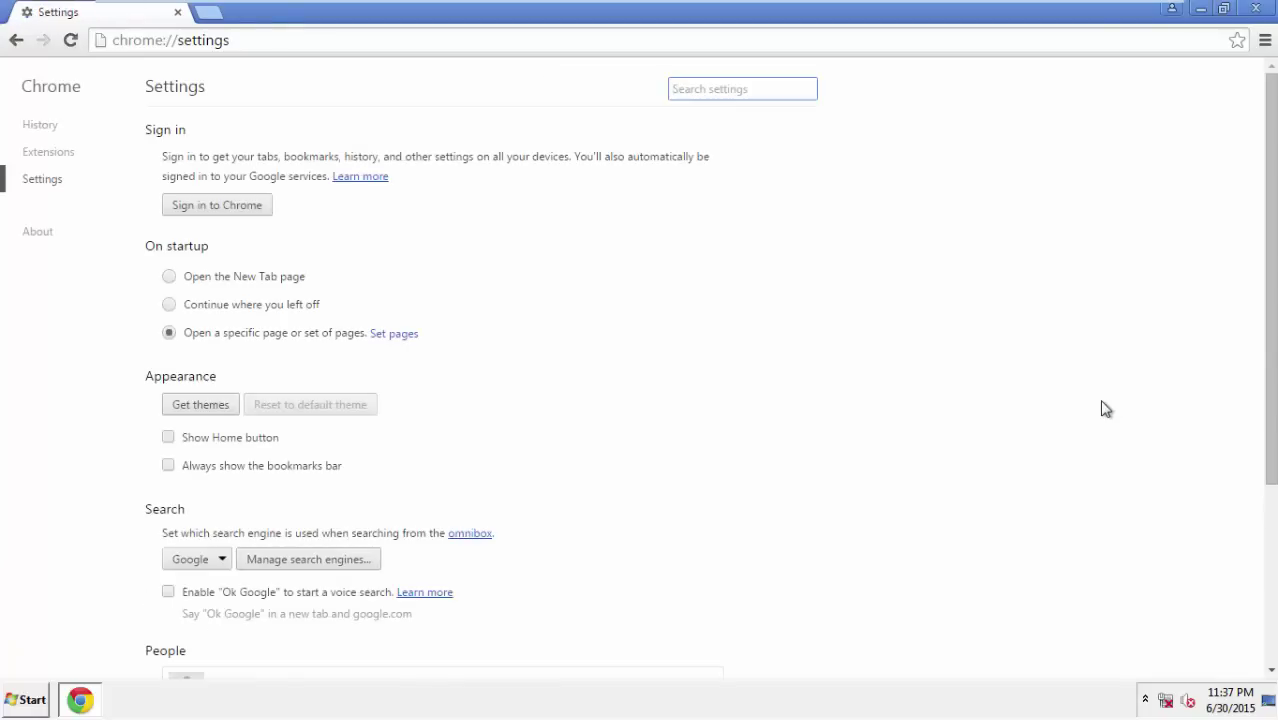
{"action": "left_click", "coordinate": [66, 153]}
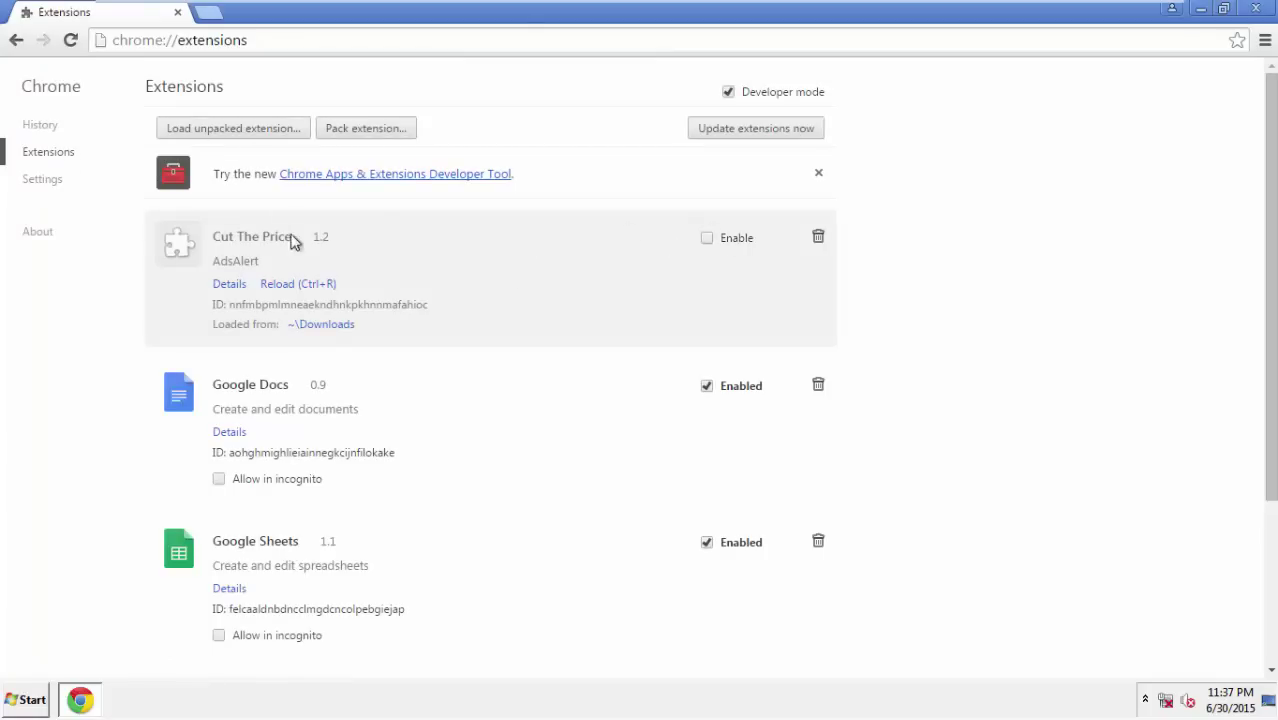
Remove the Cut The Price extension from Chrome and close the browser.
{"action": "left_click", "coordinate": [820, 238]}
{"action": "left_click", "coordinate": [678, 208]}
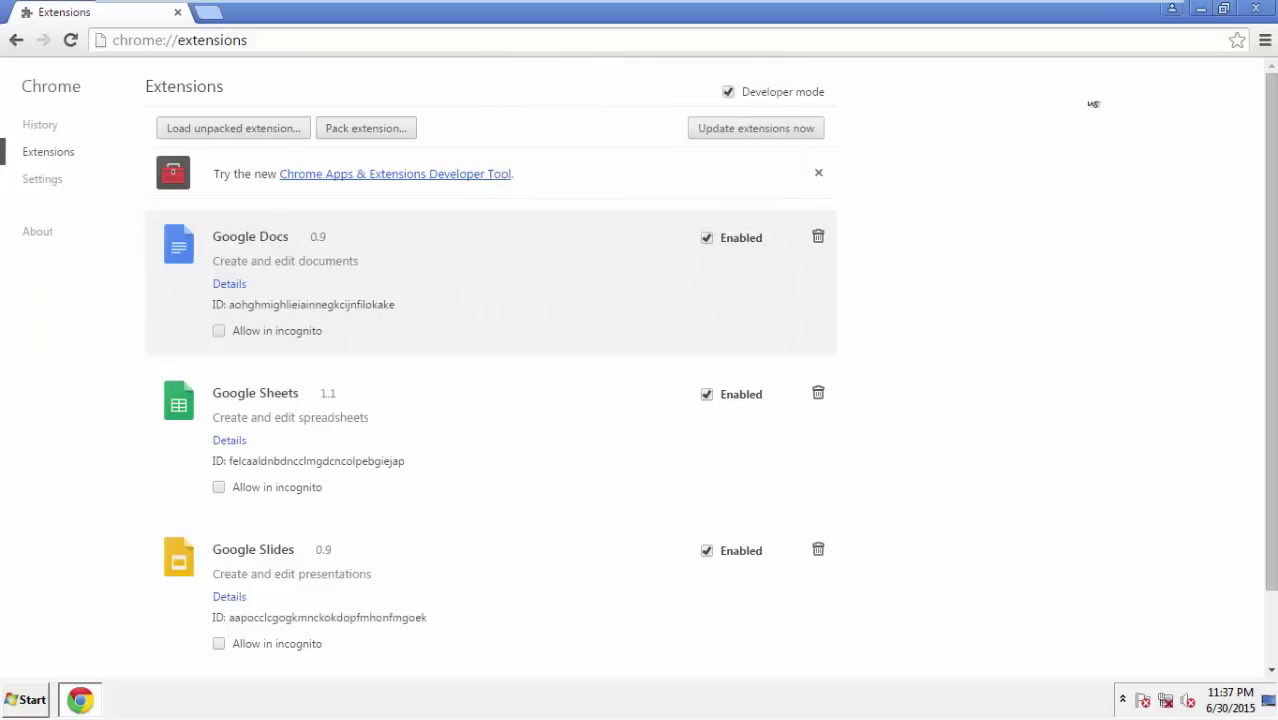
{"action": "left_click", "coordinate": [1257, 9]}
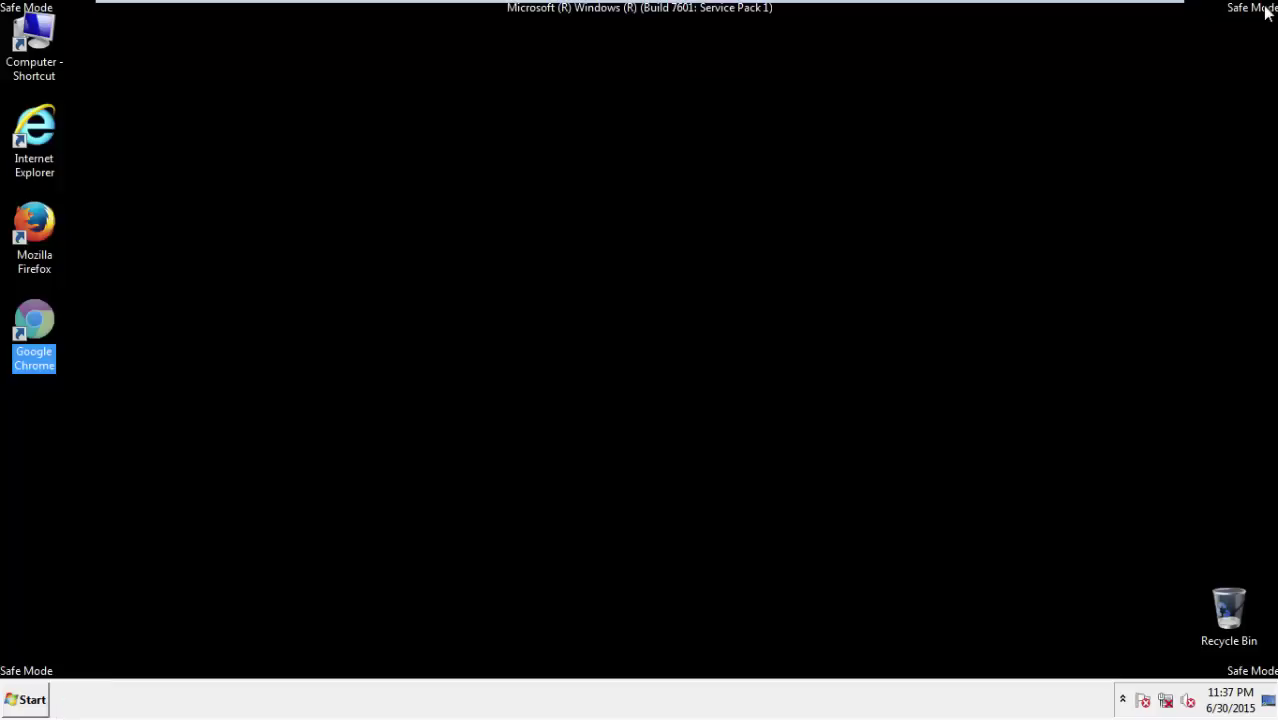
Restart the PC out of Safe Mode, then launch Internet Explorer from the desktop icon.
{"action": "left_click", "coordinate": [34, 708]}
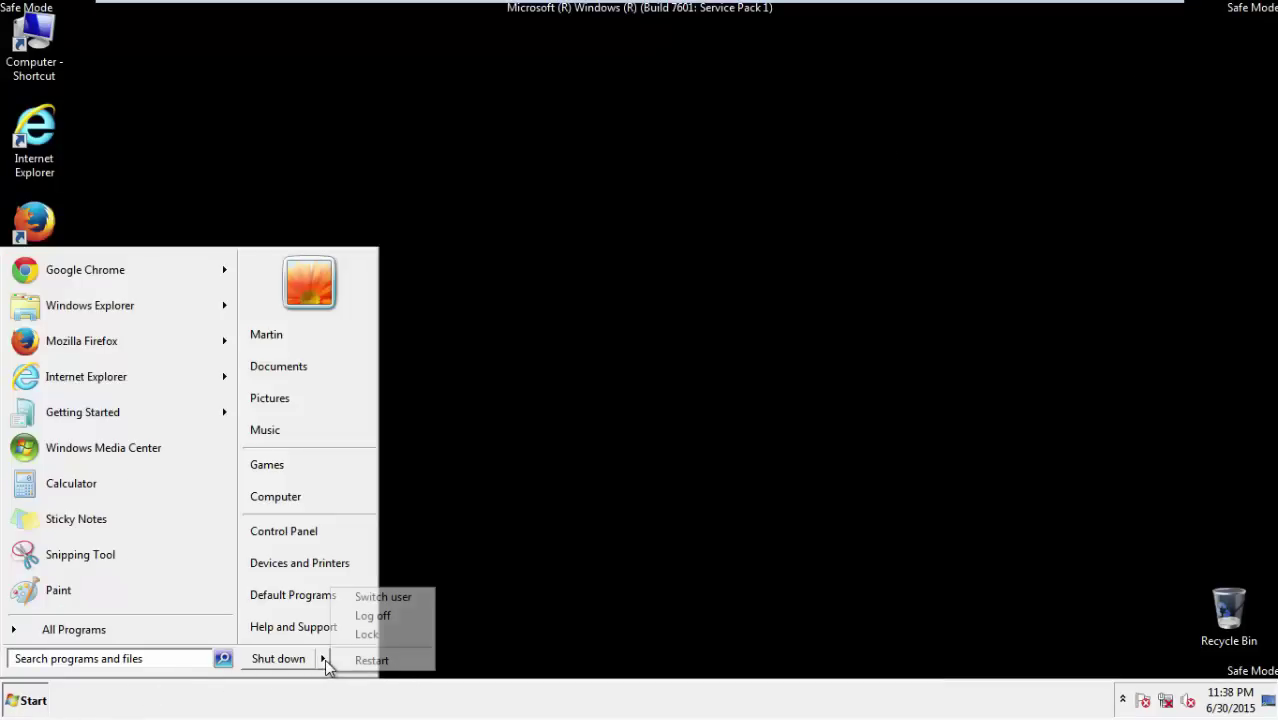
{"action": "left_click", "coordinate": [350, 660]}
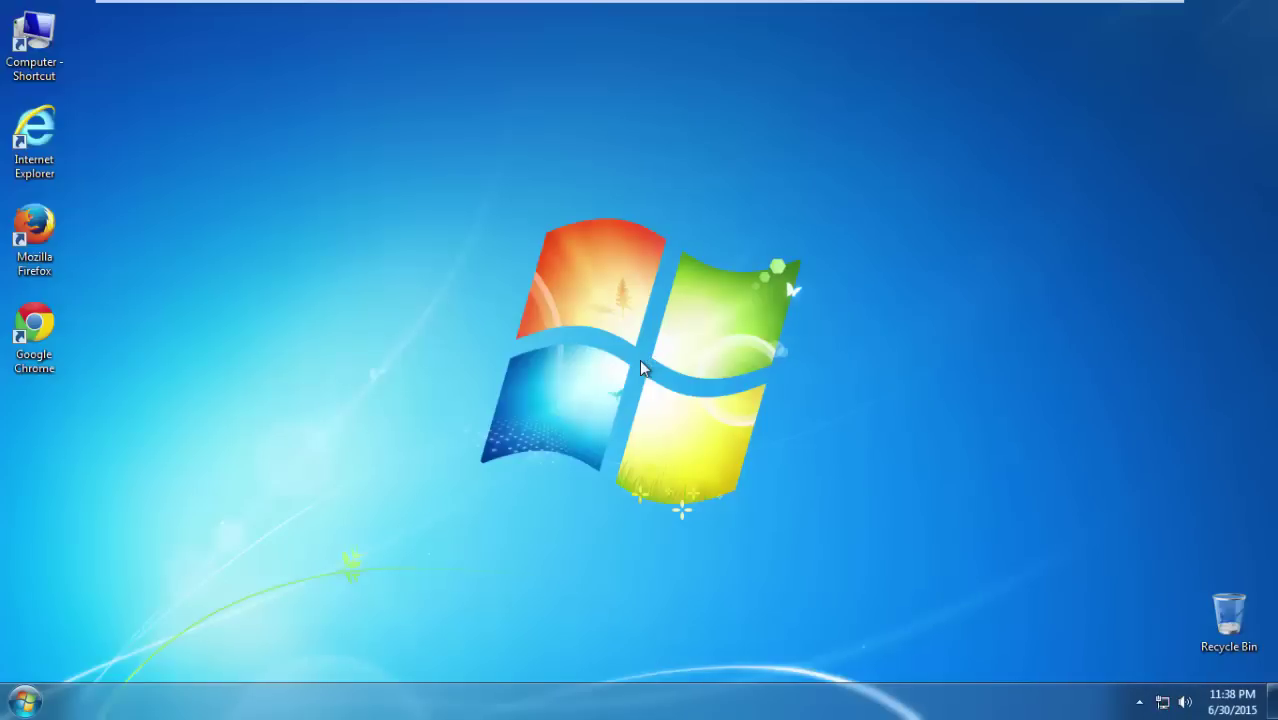
{"action": "double_click", "coordinate": [64, 142]}
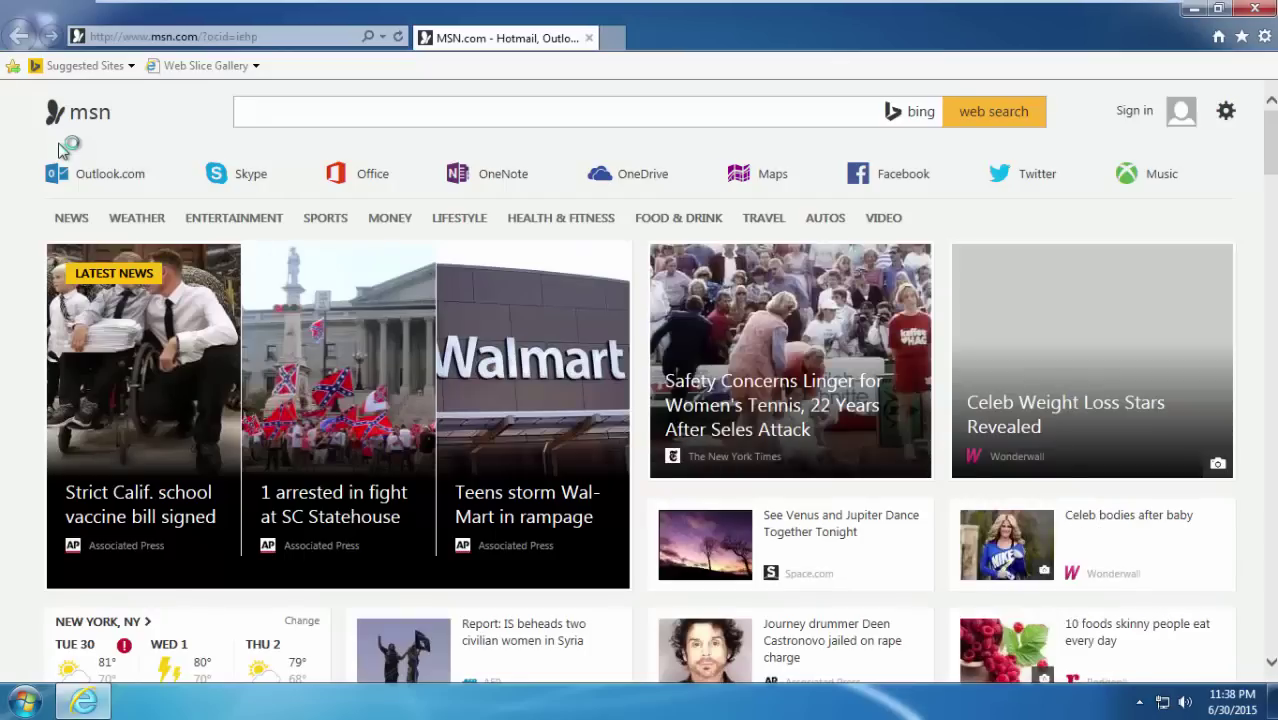
{"action": "left_click_drag", "start_coordinate": [1274, 133], "coordinate": [1268, 275]}
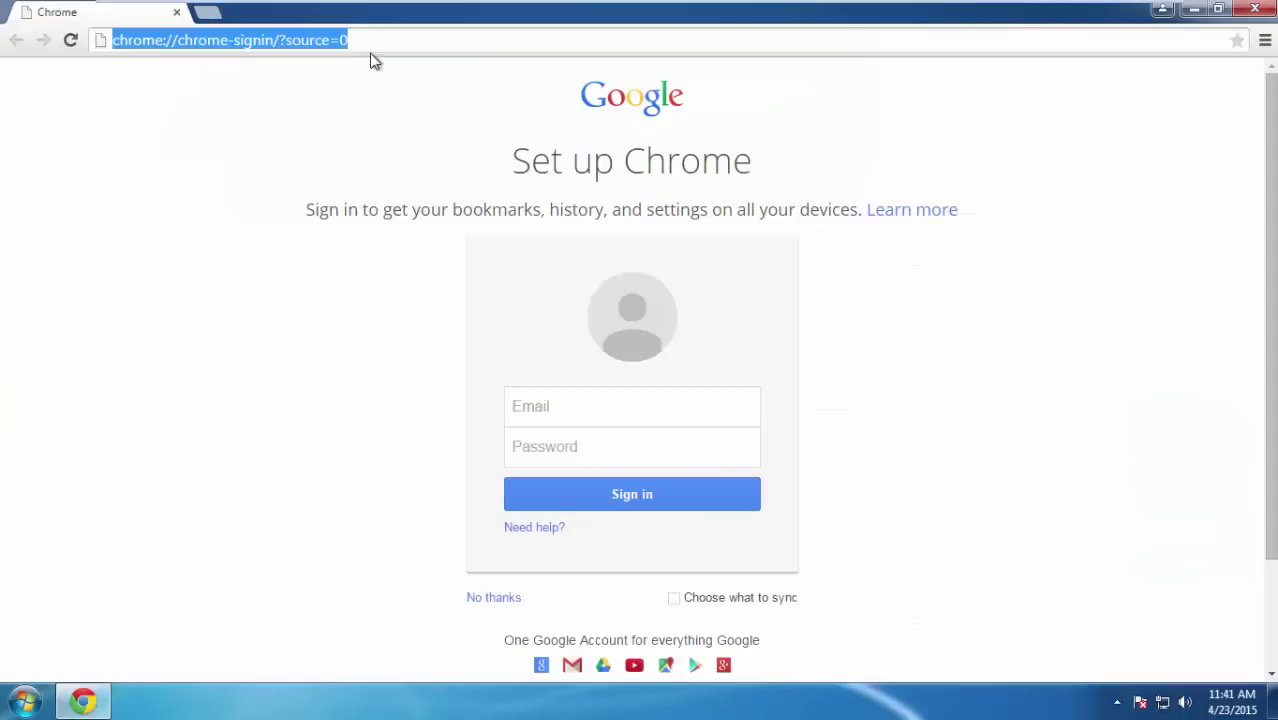
Go to howtoremove.guide and open the PC Optimization Tips article under Tips.
{"action": "type", "text": "howtoremove."}
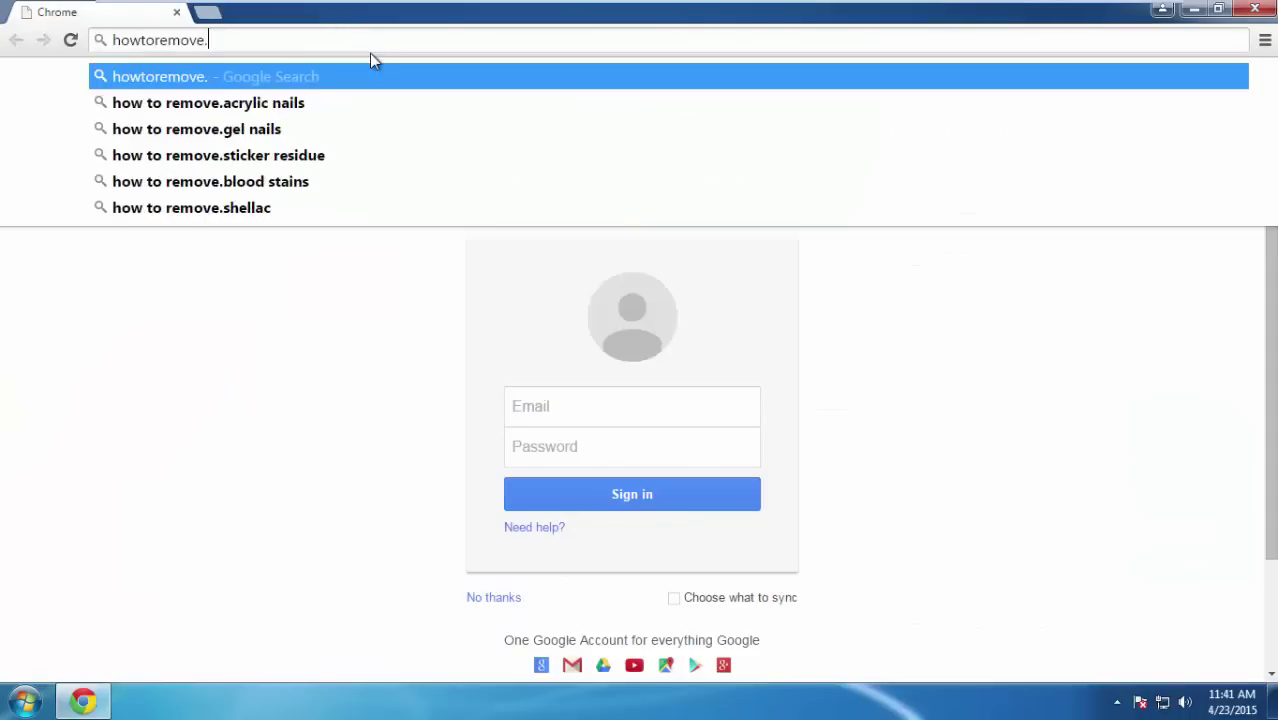
{"action": "type", "text": "guide"}
{"action": "key", "text": "Return"}
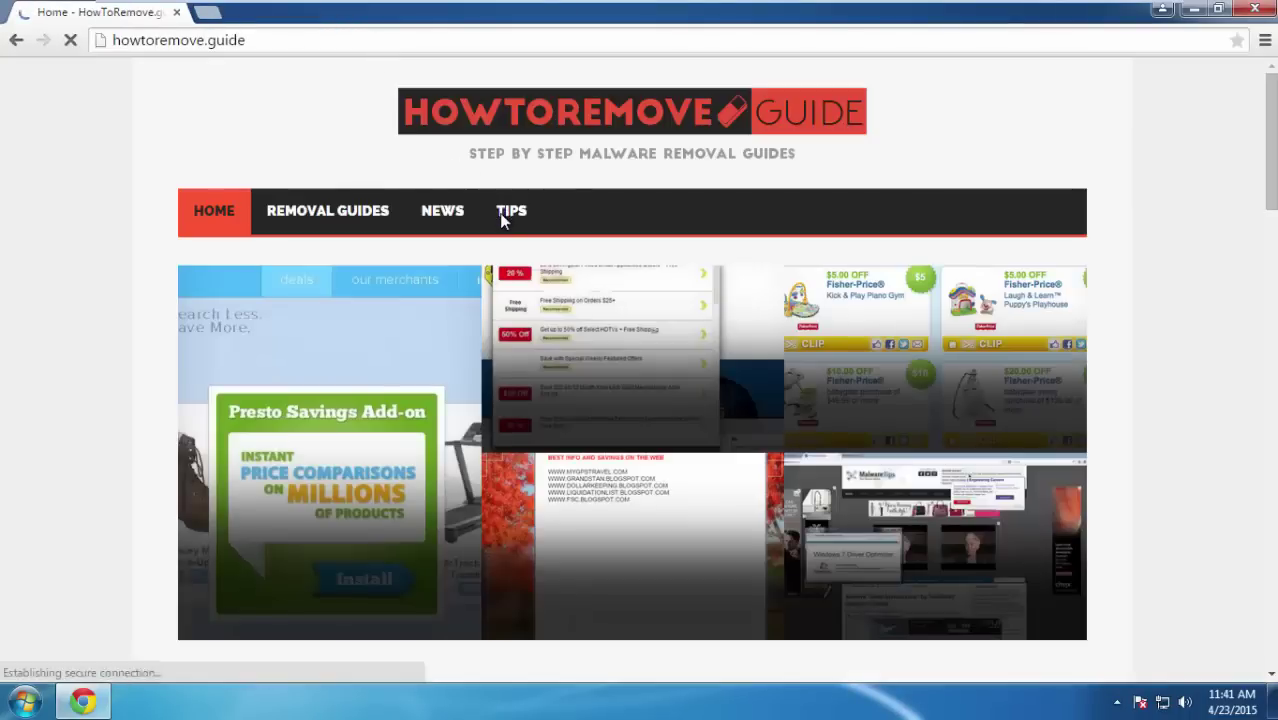
{"action": "left_click", "coordinate": [505, 220]}
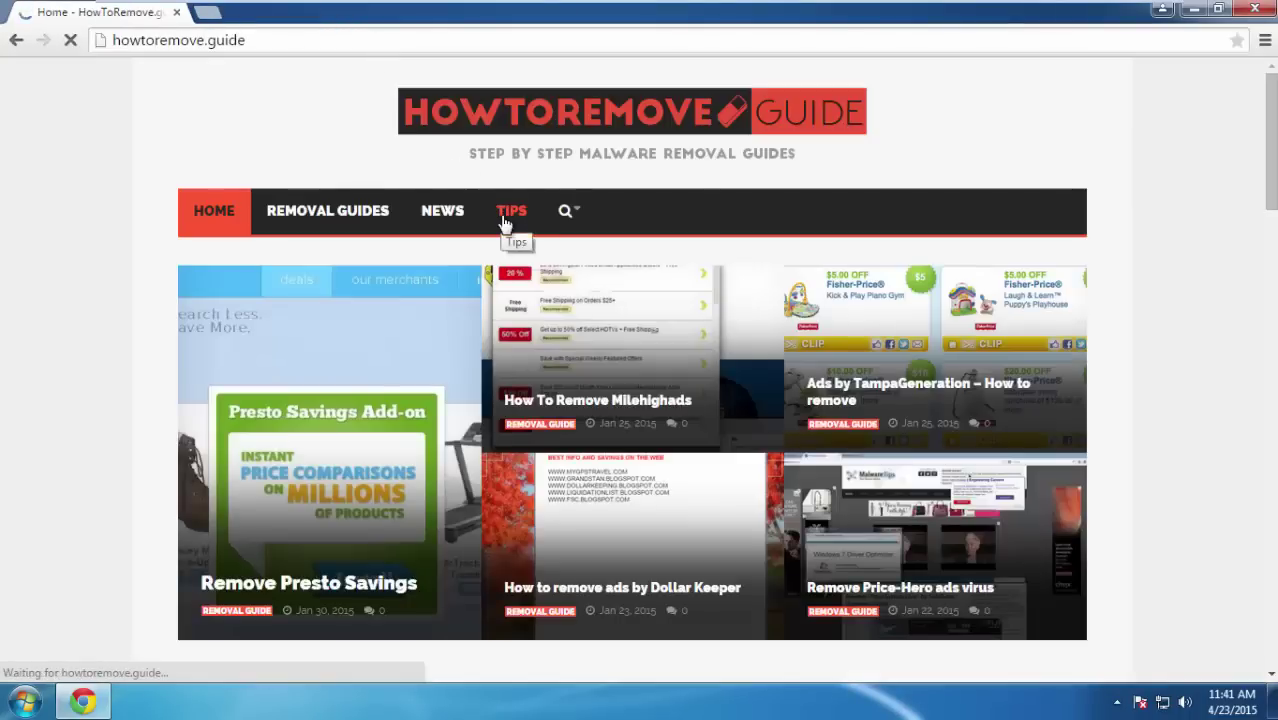
{"action": "left_click", "coordinate": [248, 440]}
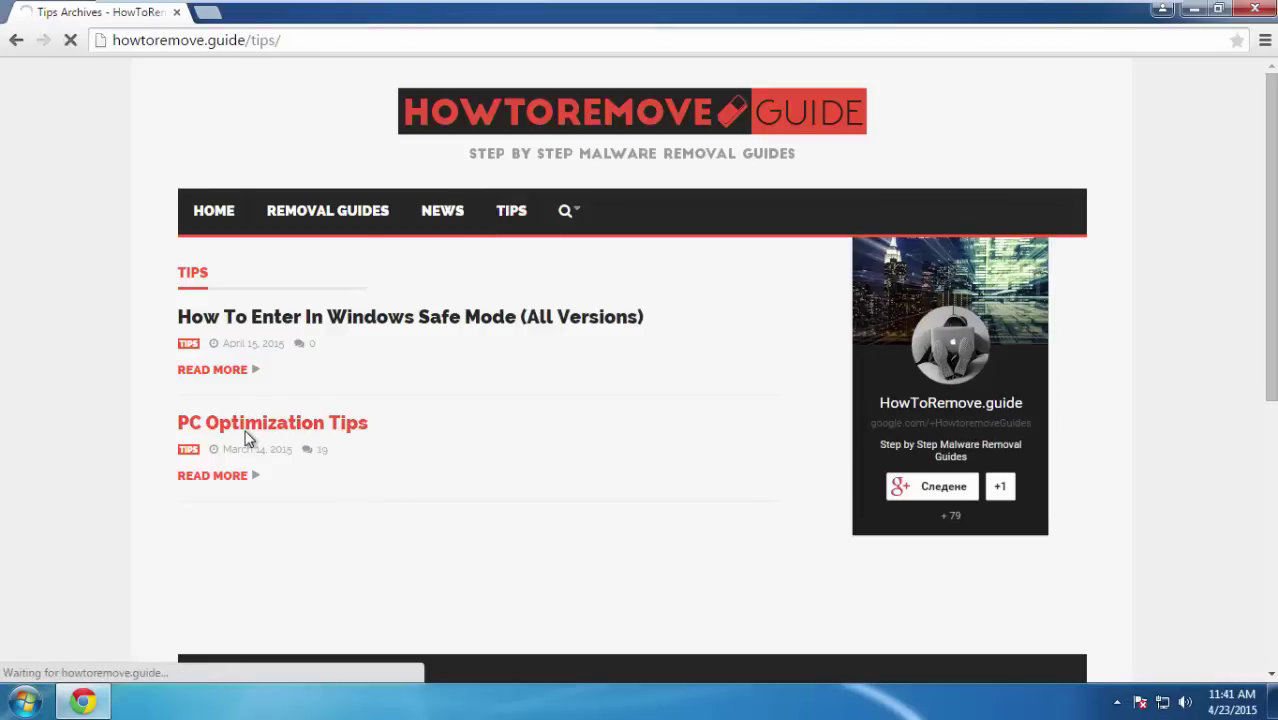
Step through the article's sidebar sections from Getting Ready to Tip Number 3.
{"action": "left_click", "coordinate": [109, 334]}
{"action": "left_click", "coordinate": [94, 208]}
{"action": "left_click", "coordinate": [77, 245]}
{"action": "left_click", "coordinate": [77, 294]}
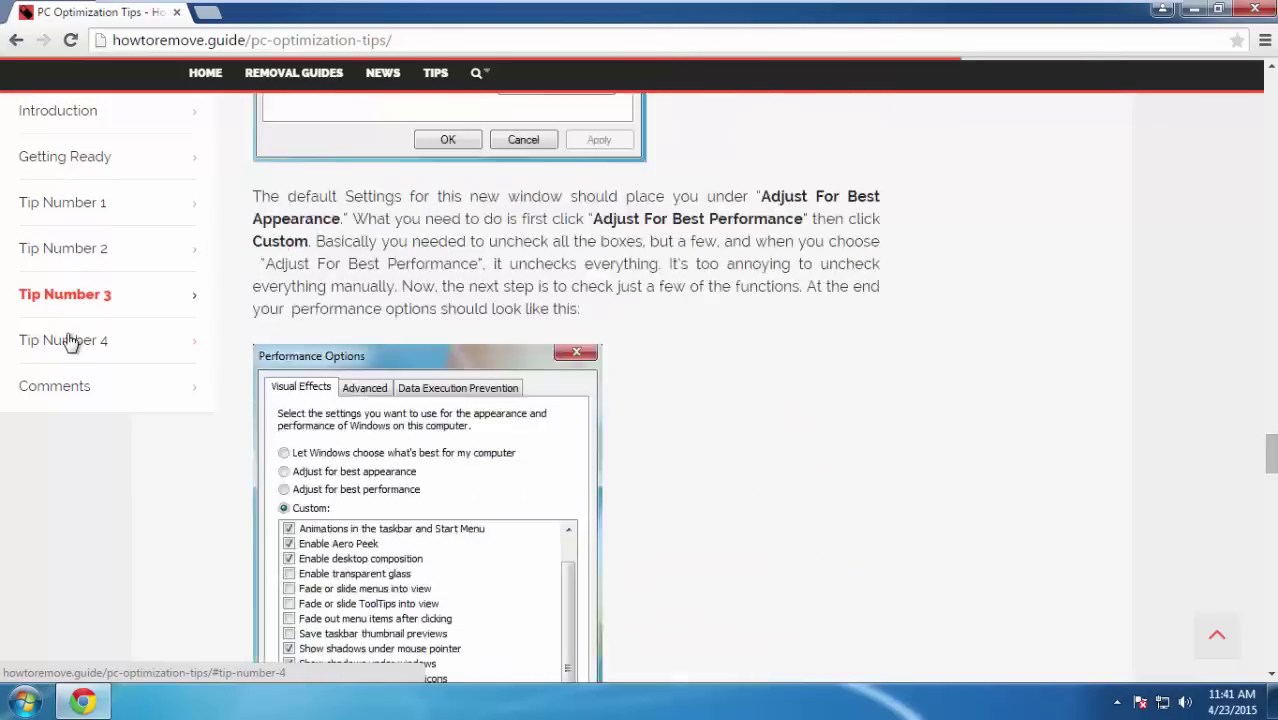